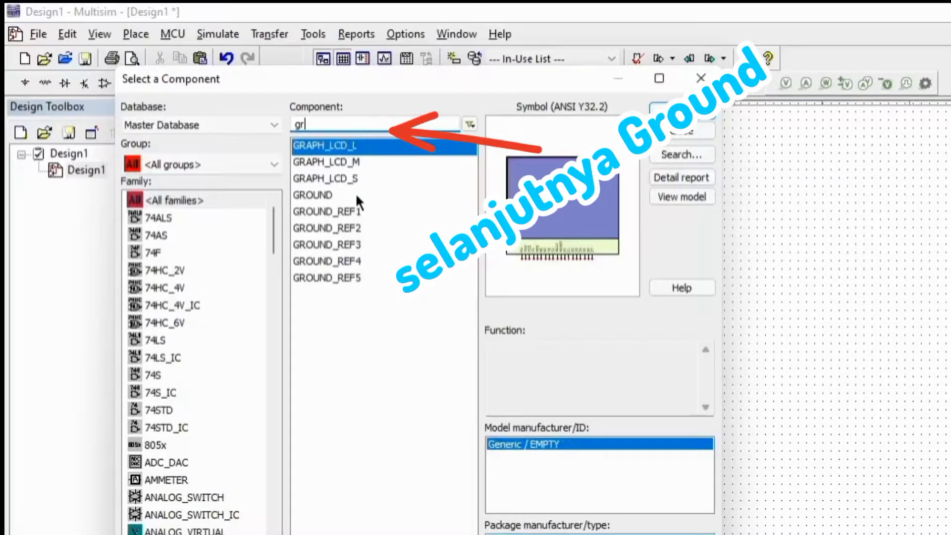
# Step: Place a GROUND component below the battery and resistor and close the component browser
pyautogui.doubleClick(360, 197)
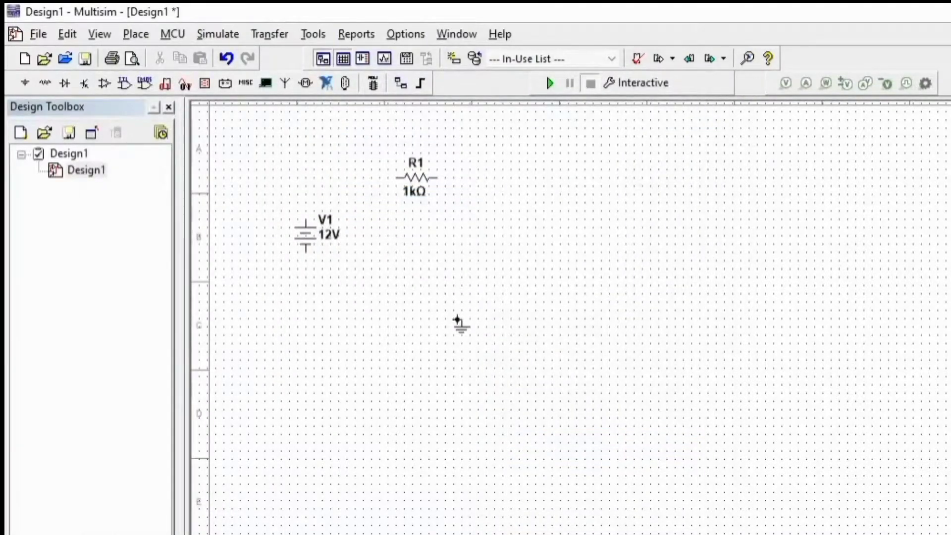
pyautogui.press('Escape')
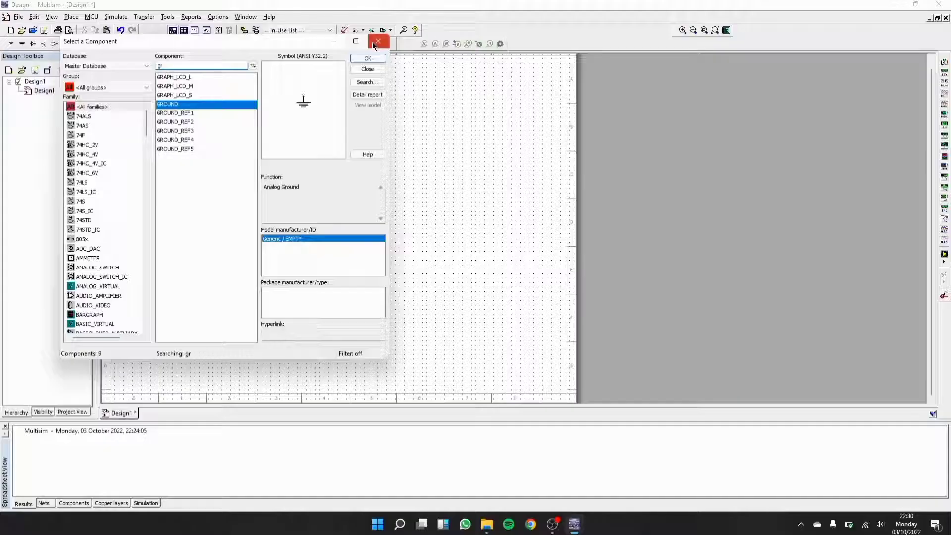
pyautogui.click(701, 79)
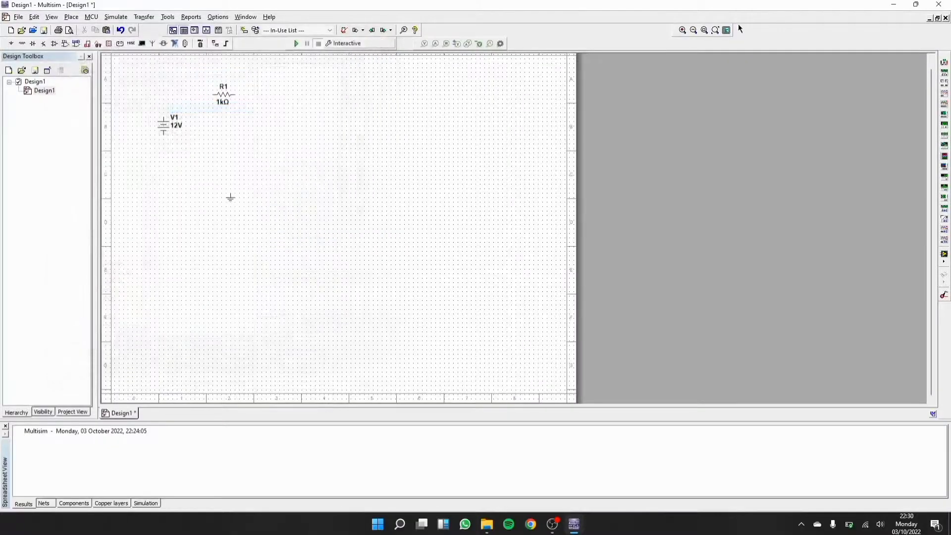
# Step: Place a multimeter beside the circuit, to the right of R1 and V1, and rotate it 90° clockwise
pyautogui.click(940, 114)
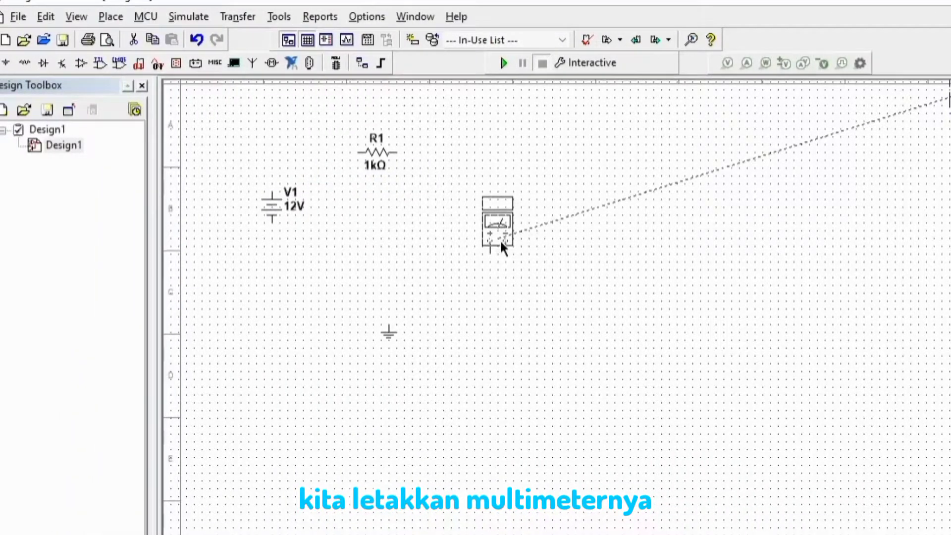
pyautogui.click(503, 248)
pyautogui.rightClick(503, 248)
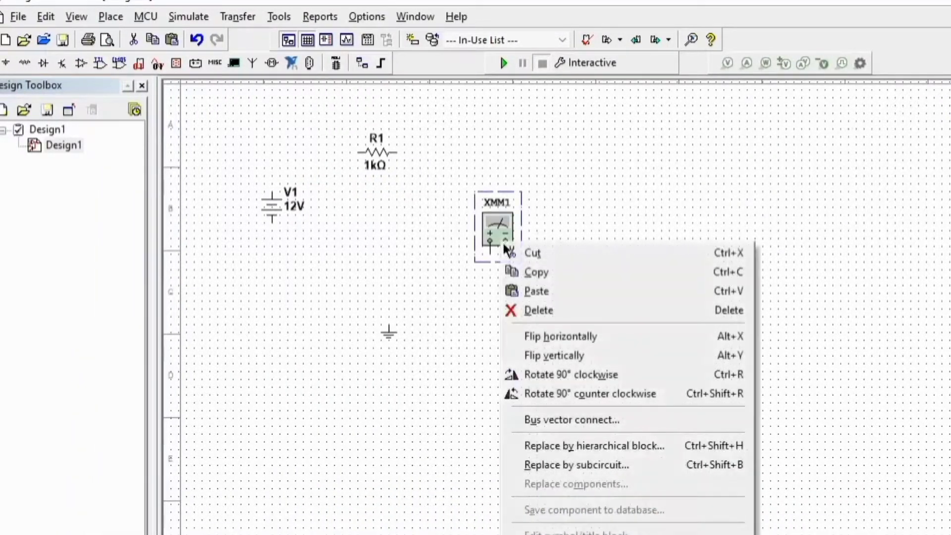
pyautogui.click(583, 374)
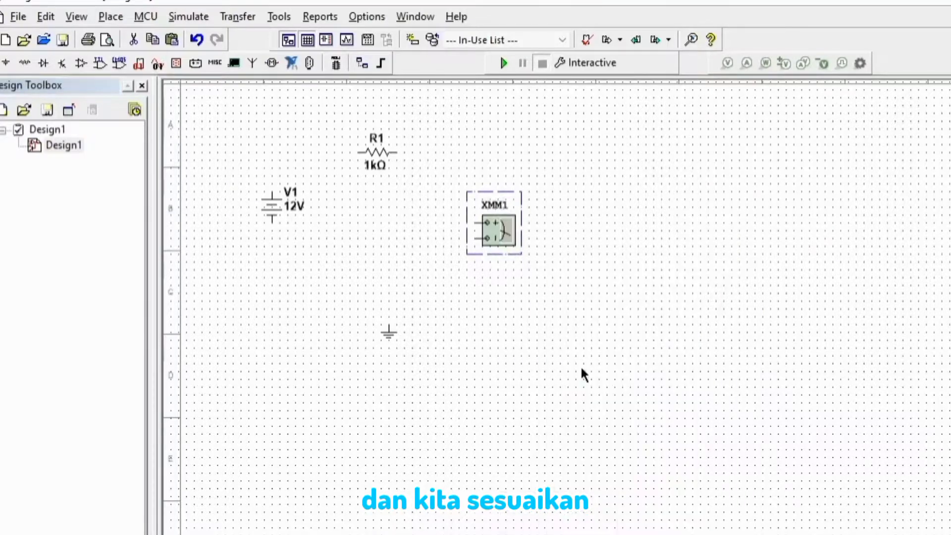
pyautogui.click(374, 217)
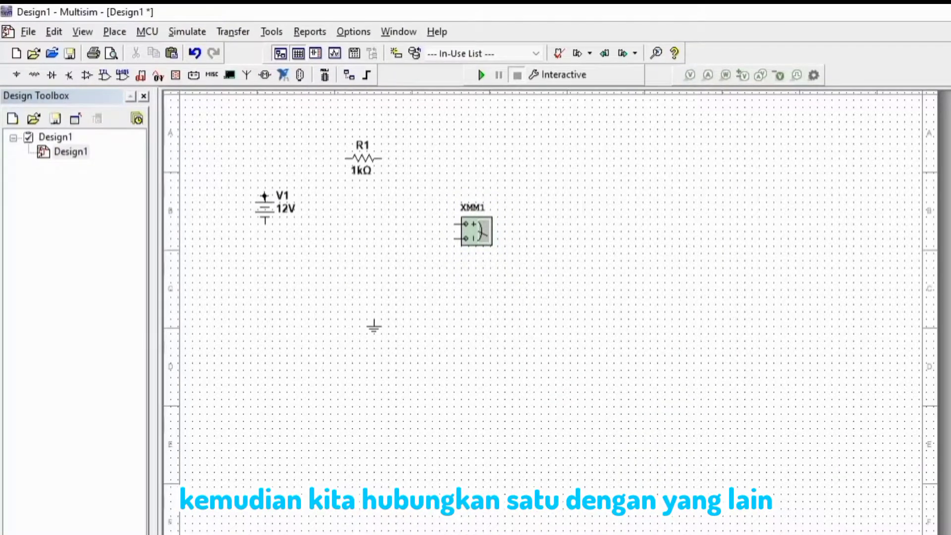
# Step: Wire V1's upper terminal to R1's near end, and R1's other end to the multimeter's positive terminal
pyautogui.click(265, 194)
pyautogui.click(349, 158)
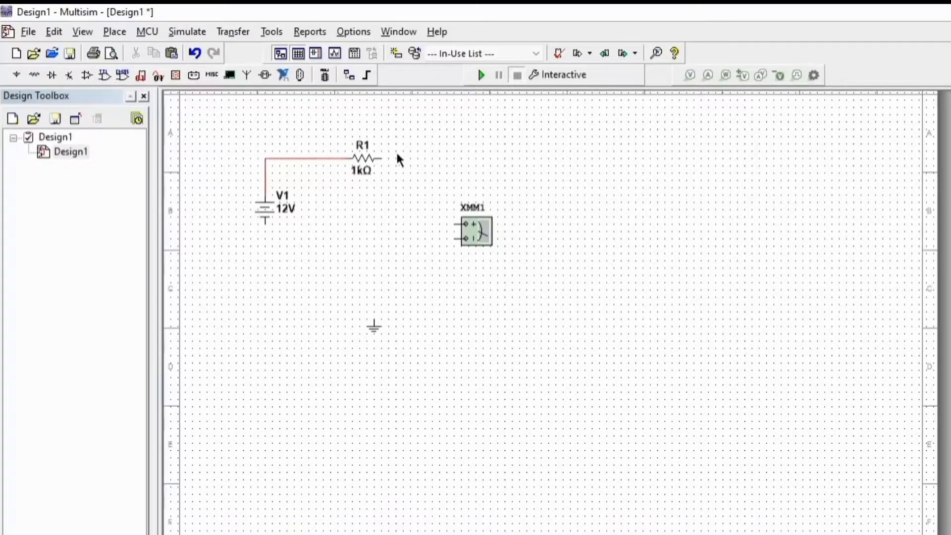
pyautogui.click(381, 158)
pyautogui.click(452, 224)
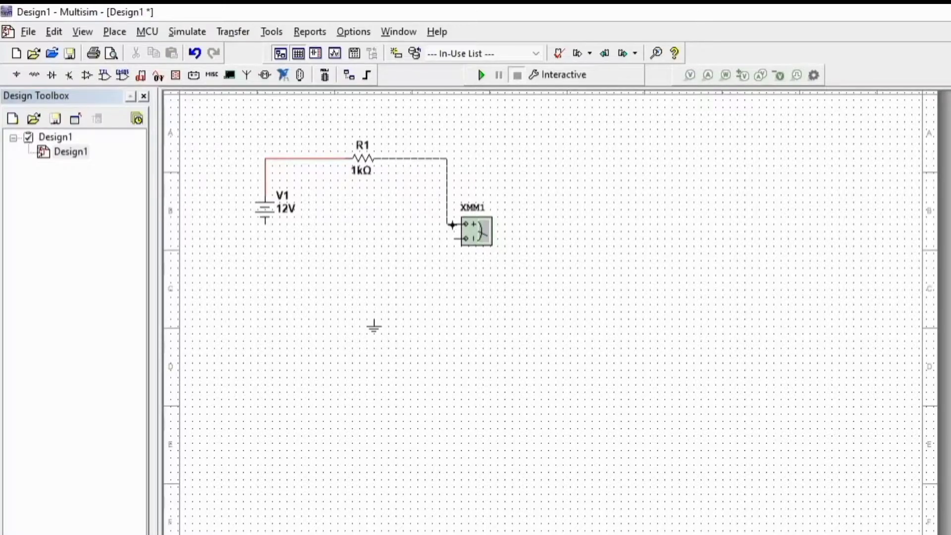
pyautogui.doubleClick(451, 223)
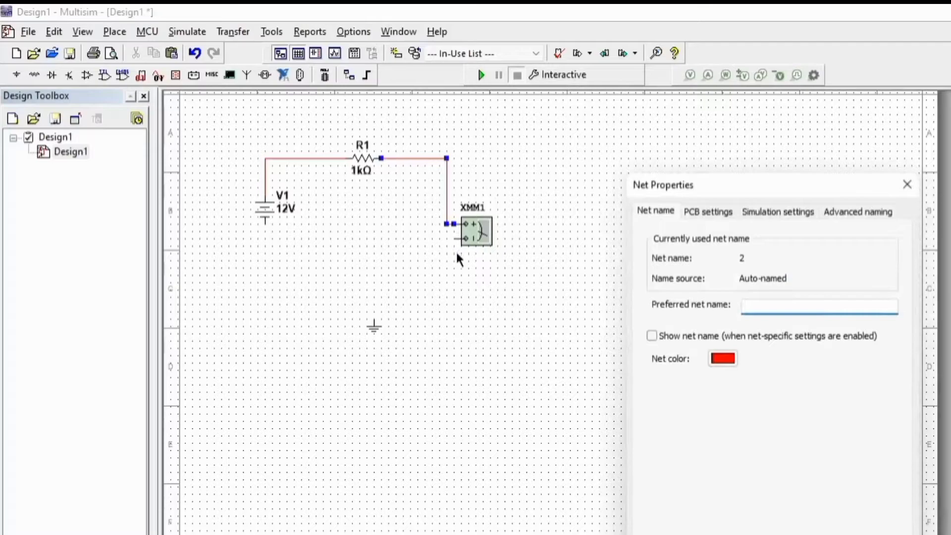
pyautogui.click(906, 185)
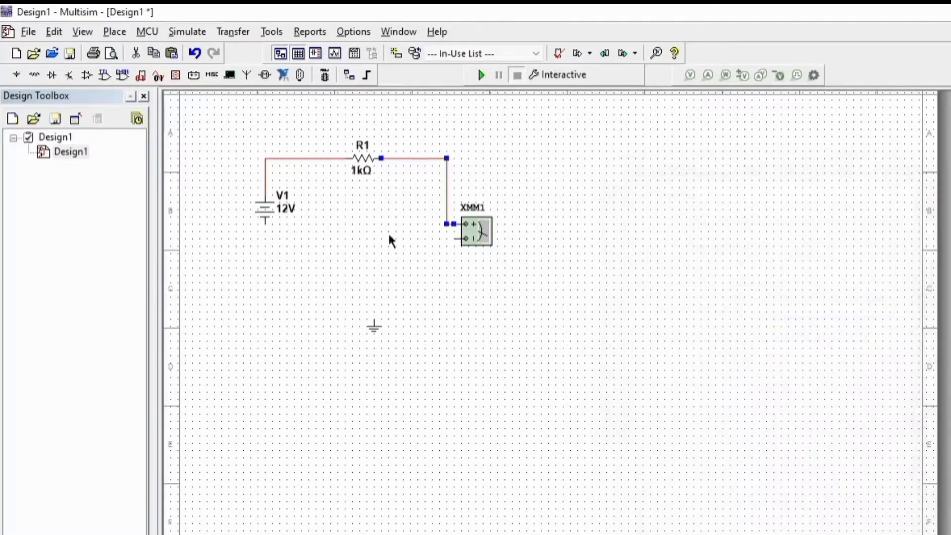
# Step: Wire the multimeter's negative terminal back to V1's lower terminal and attach the ground symbol to that return wire
pyautogui.click(455, 239)
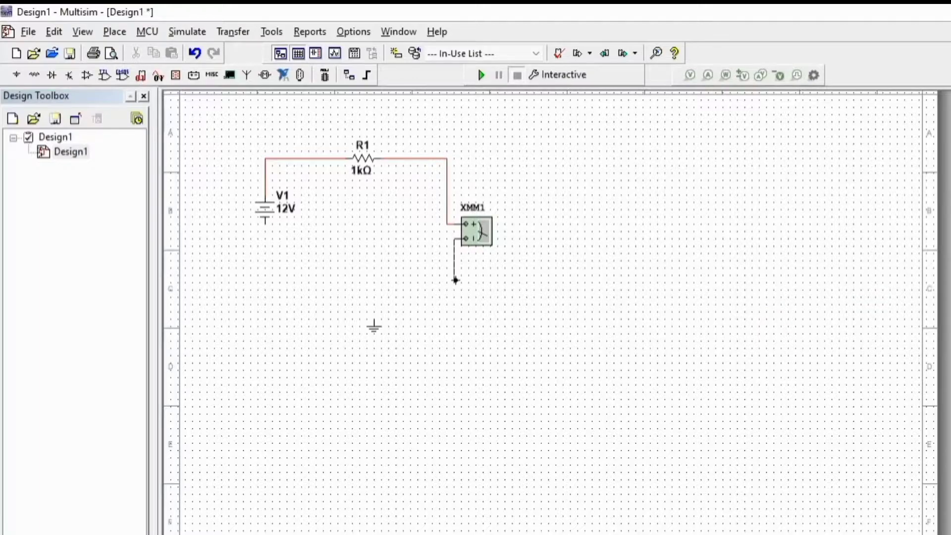
pyautogui.click(454, 283)
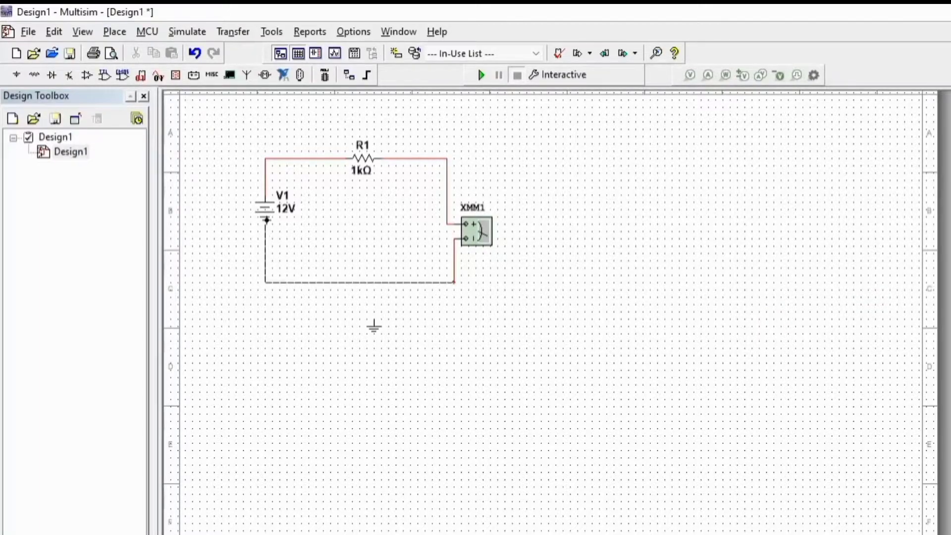
pyautogui.click(266, 220)
pyautogui.moveTo(372, 327); pyautogui.dragTo(357, 300)
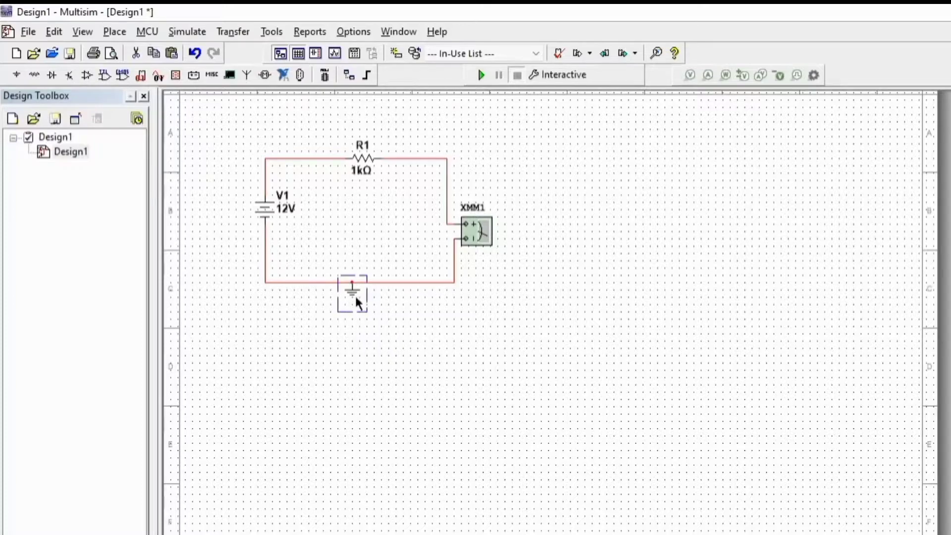
pyautogui.rightClick(446, 365)
pyautogui.click(615, 261)
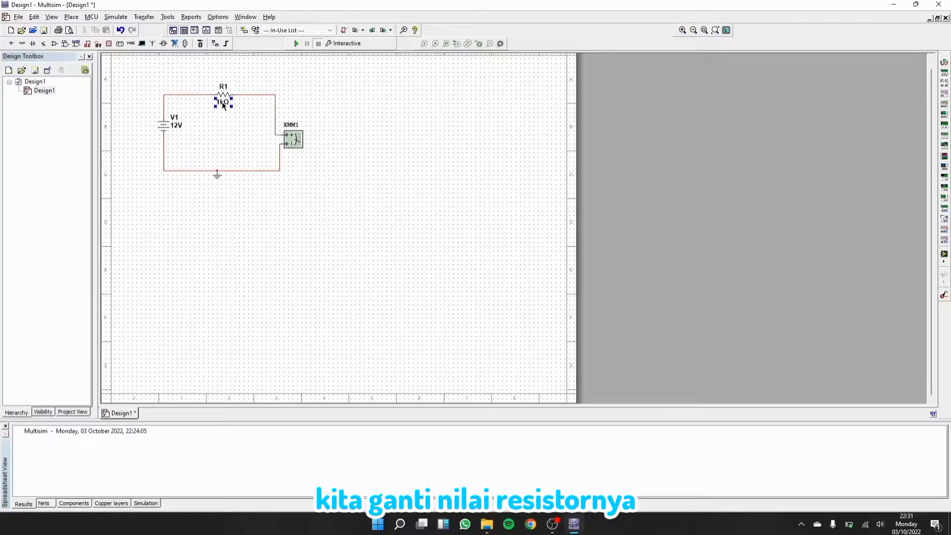
# Step: Set the resistance of R1 to 2 kΩ
pyautogui.doubleClick(362, 173)
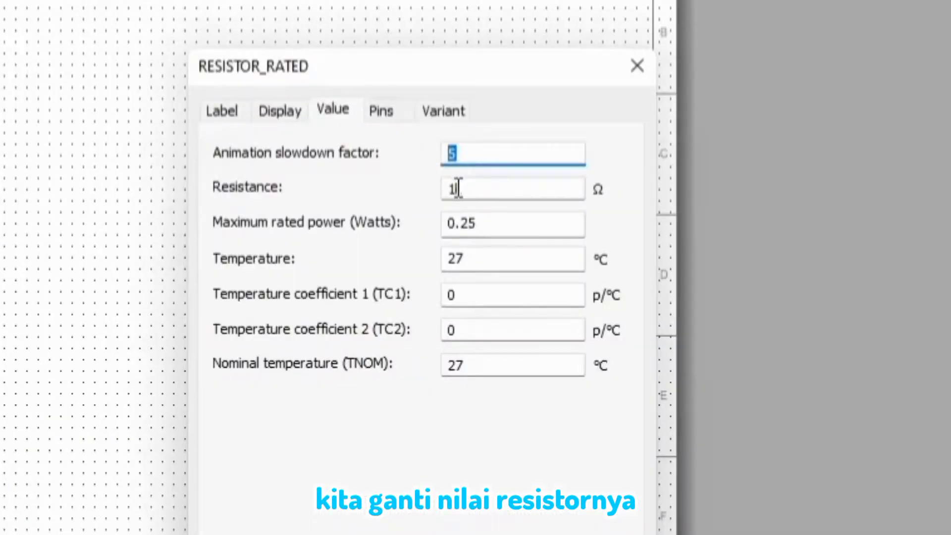
pyautogui.click(458, 188)
pyautogui.write('k')
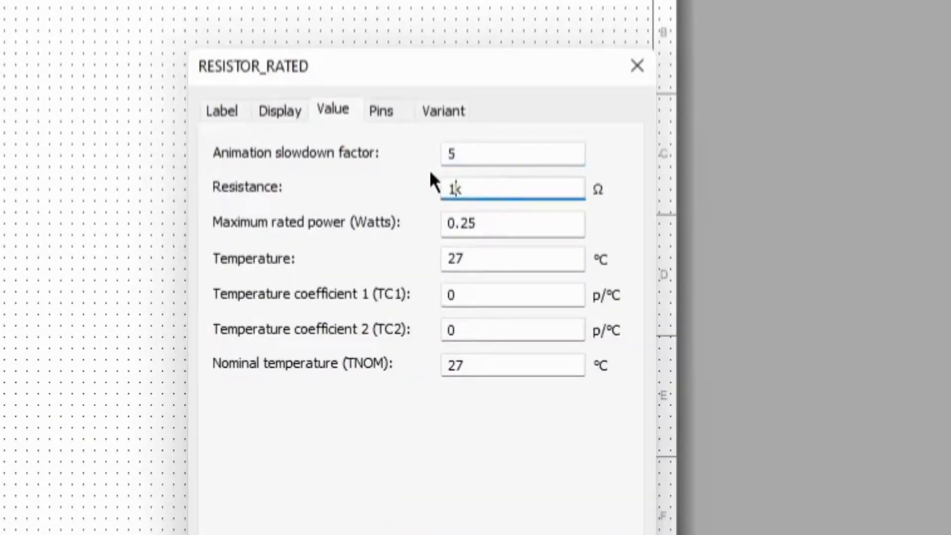
pyautogui.press('BackSpace')
pyautogui.write('2')
pyautogui.press('Return')
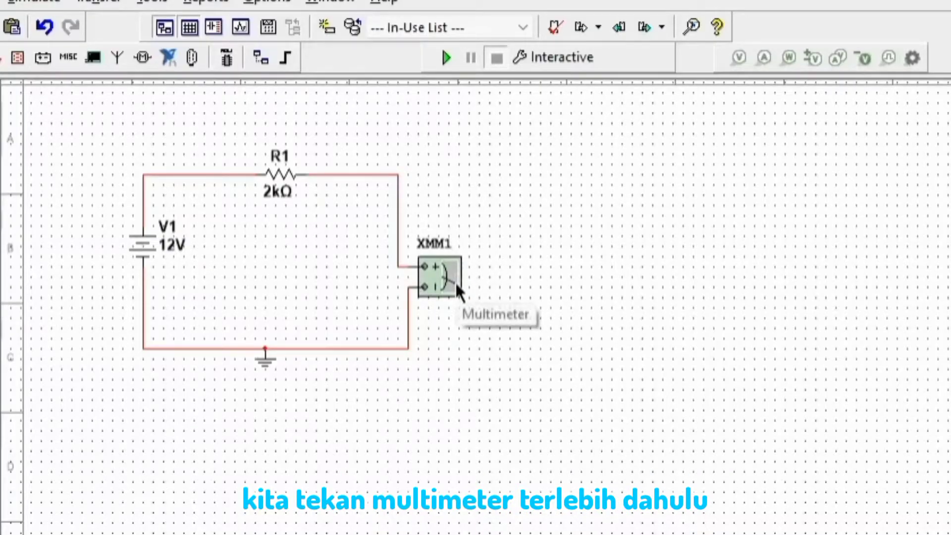
# Step: Open the multimeter's display, run the simulation and switch the meter to current measurement
pyautogui.doubleClick(442, 290)
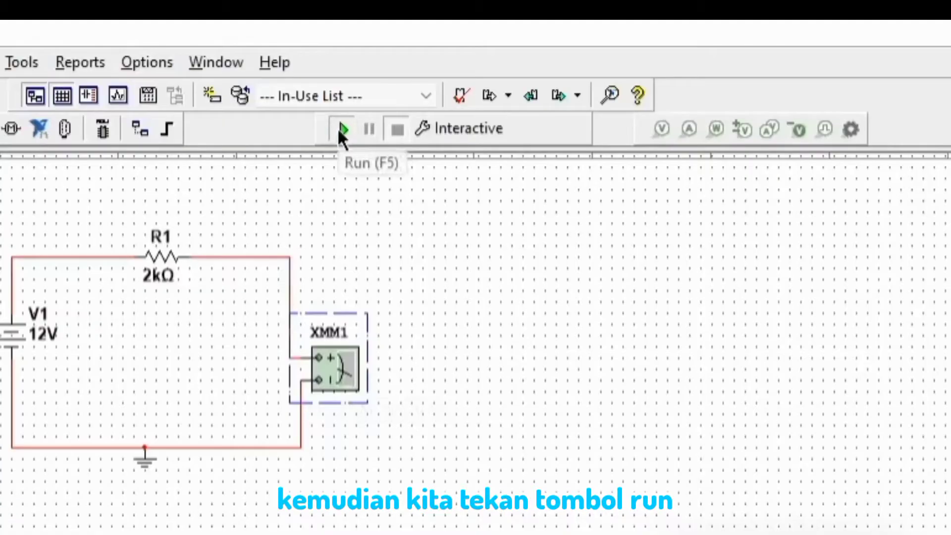
pyautogui.click(296, 45)
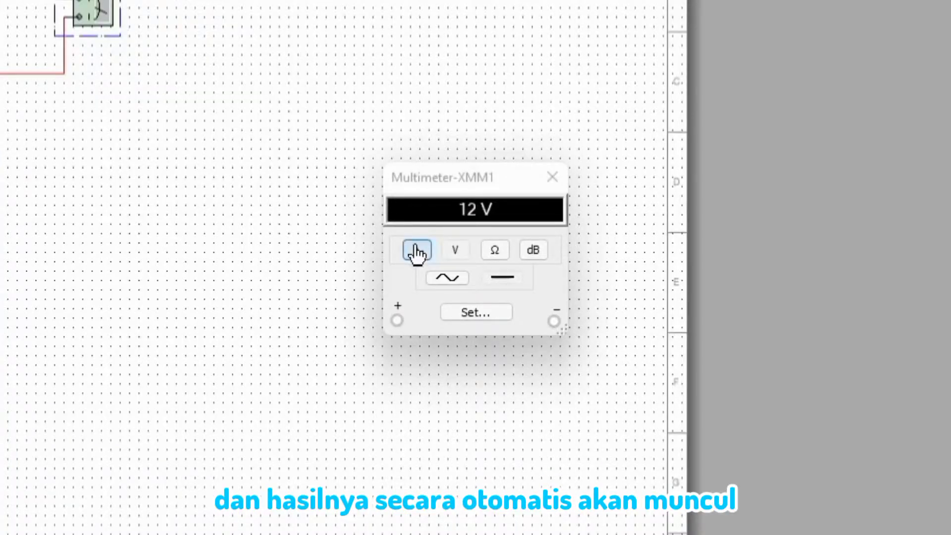
pyautogui.click(415, 261)
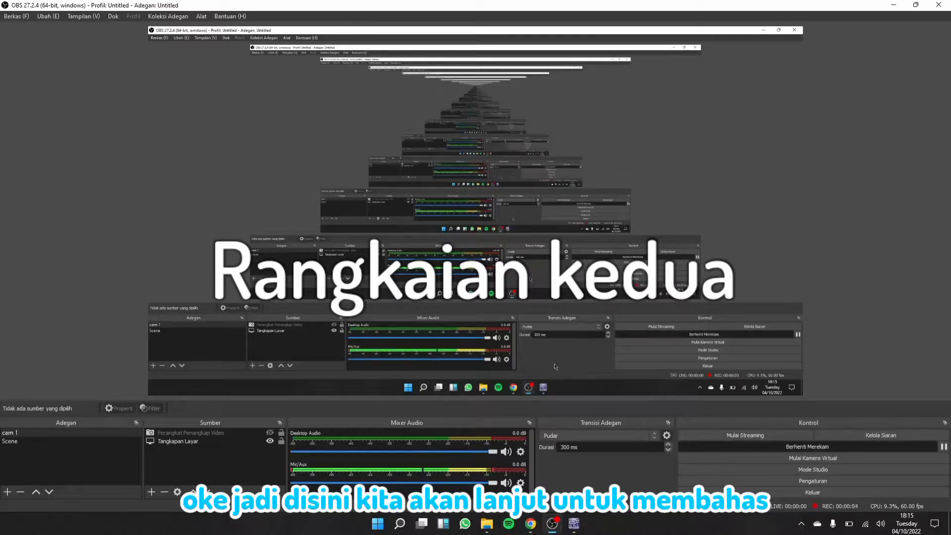
# Step: Switch to Multisim and place a DC_POWER source from all component groups on the empty Design4 sheet
pyautogui.click(575, 523)
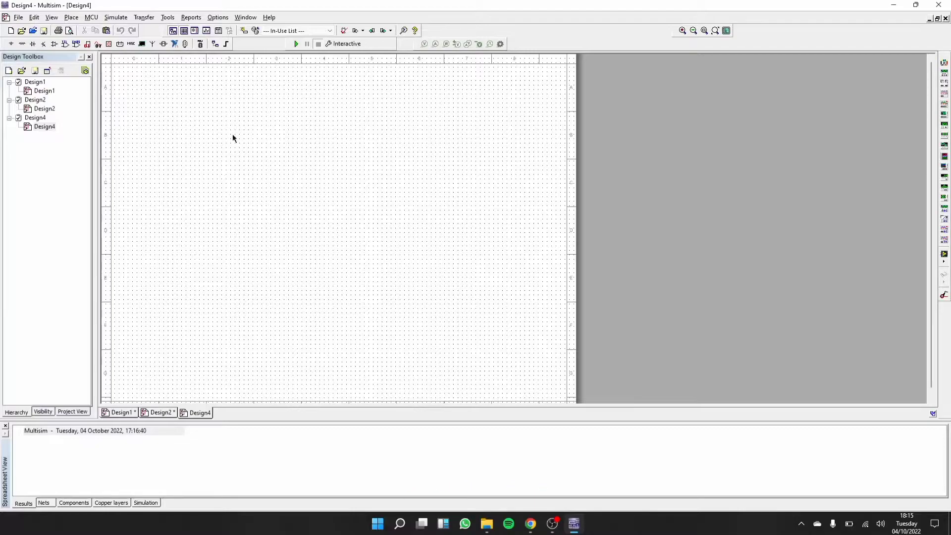
pyautogui.click(11, 43)
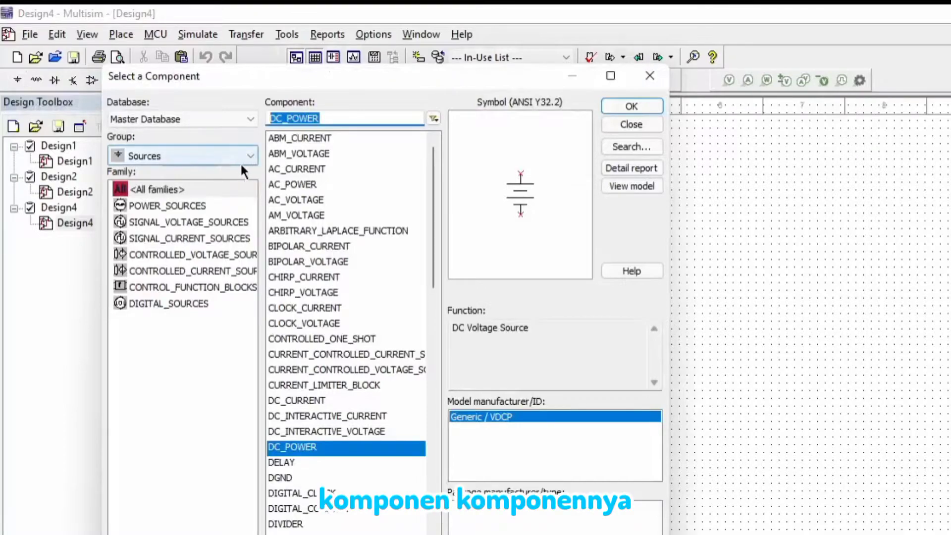
pyautogui.click(203, 154)
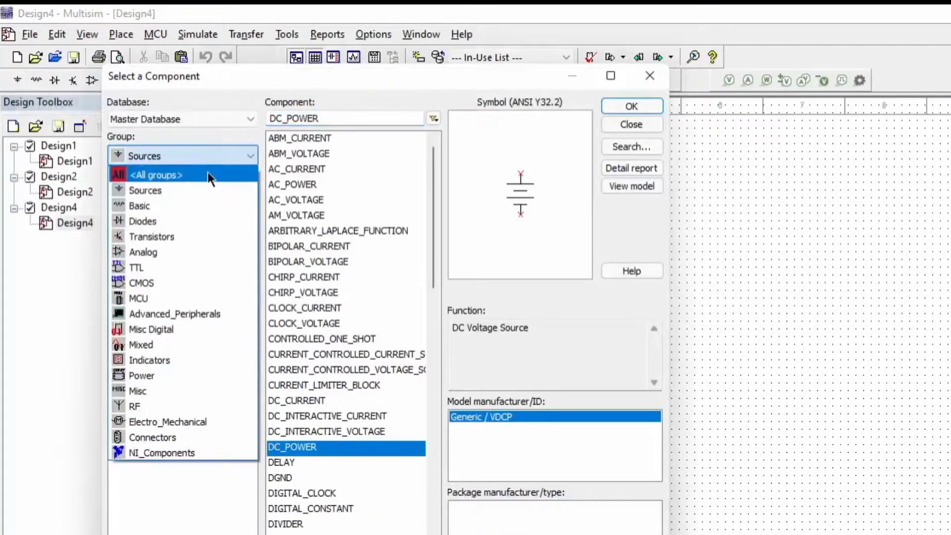
pyautogui.click(211, 175)
pyautogui.write('dc')
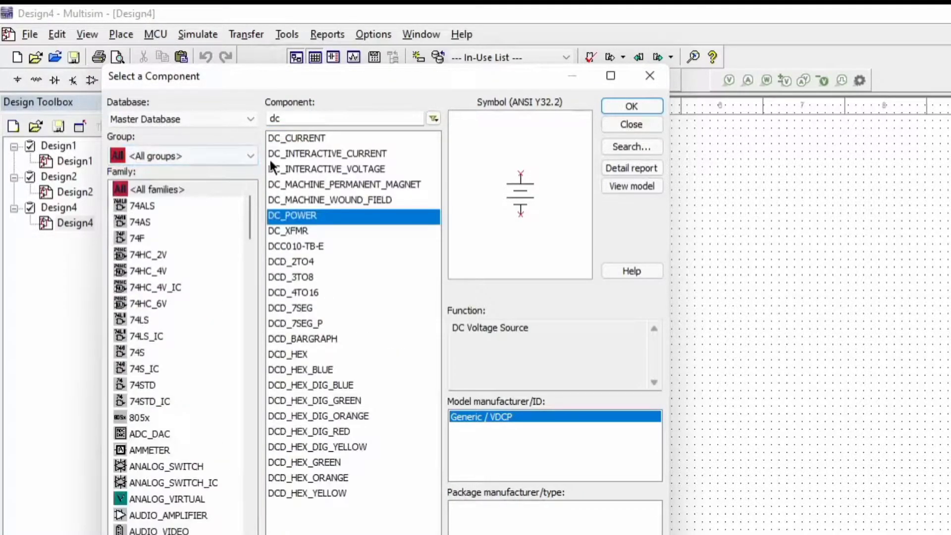
pyautogui.doubleClick(316, 222)
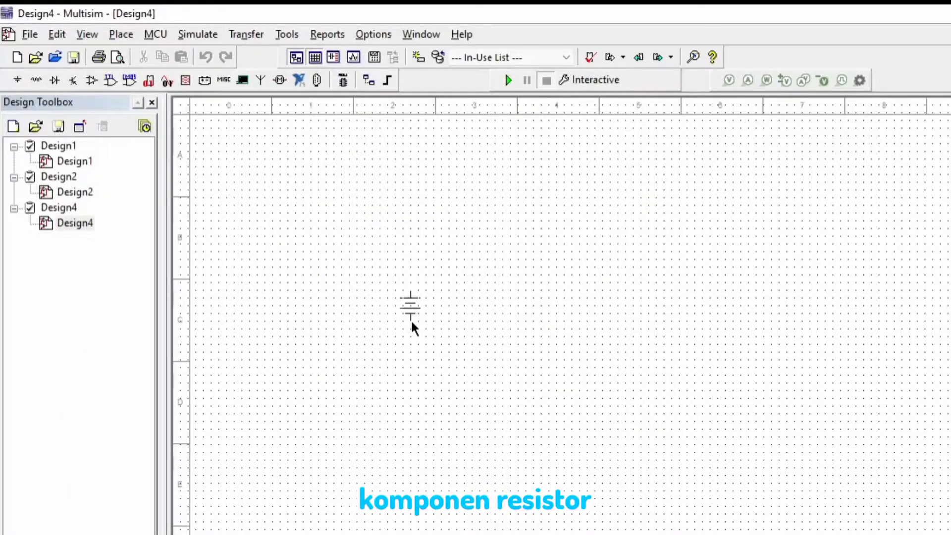
pyautogui.click(411, 319)
# Step: Find RESISTOR_RATED by searching for "resi" and place one above and to the right of the DC source
pyautogui.click(322, 114)
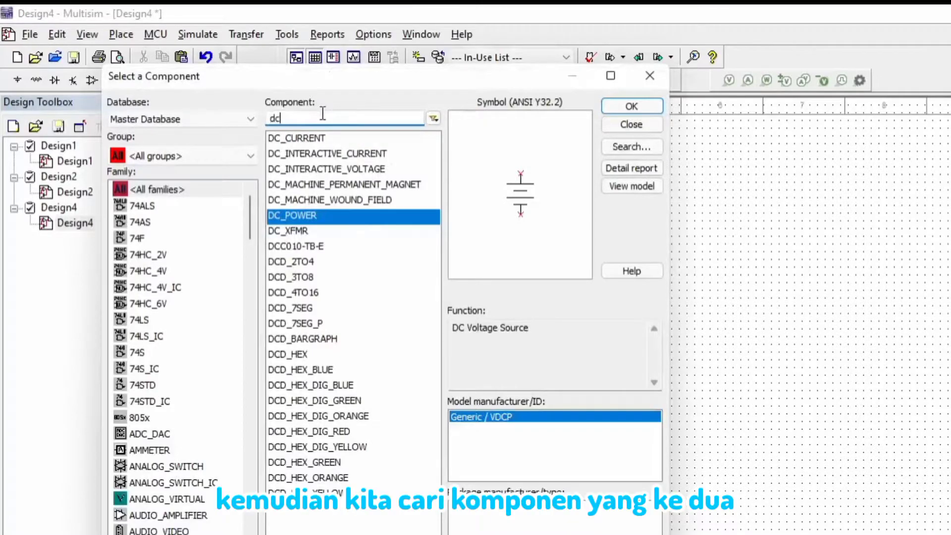
pyautogui.press('BackSpace')
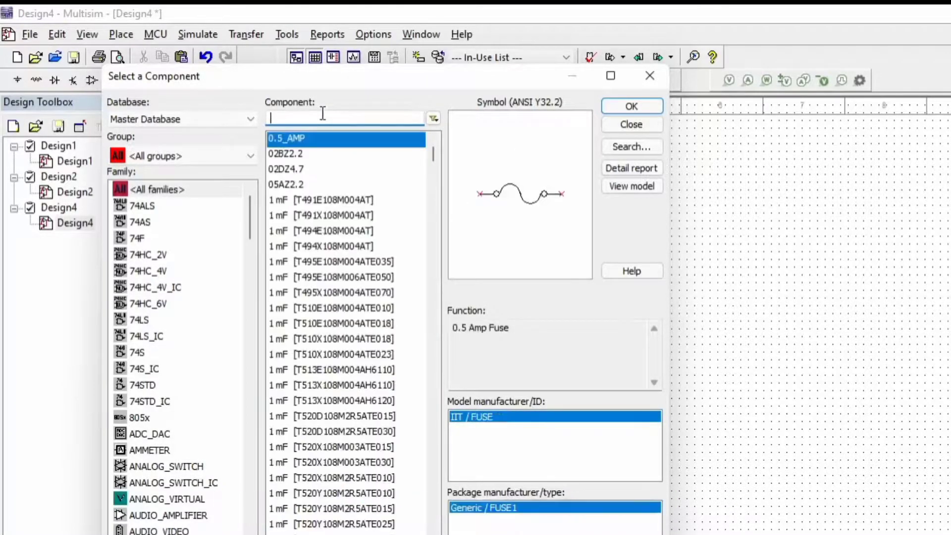
pyautogui.write('resi')
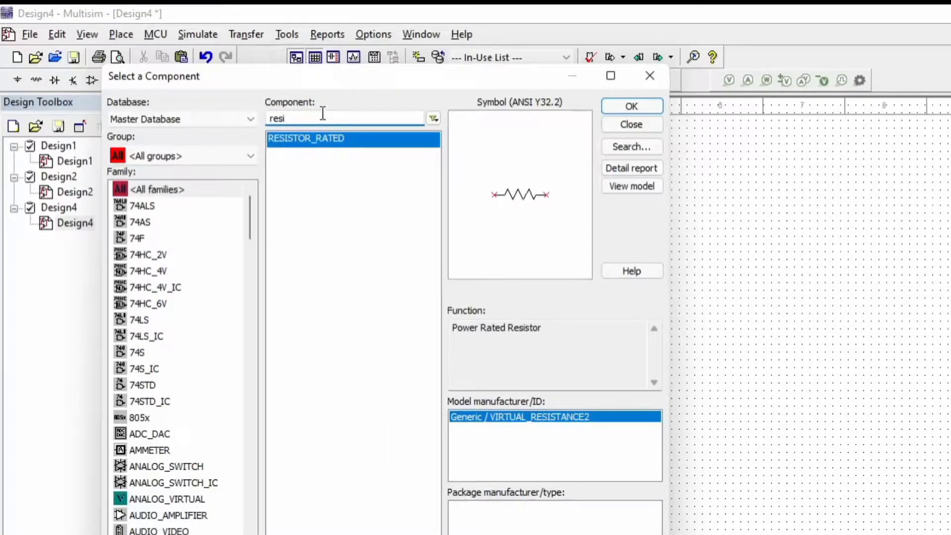
pyautogui.doubleClick(337, 138)
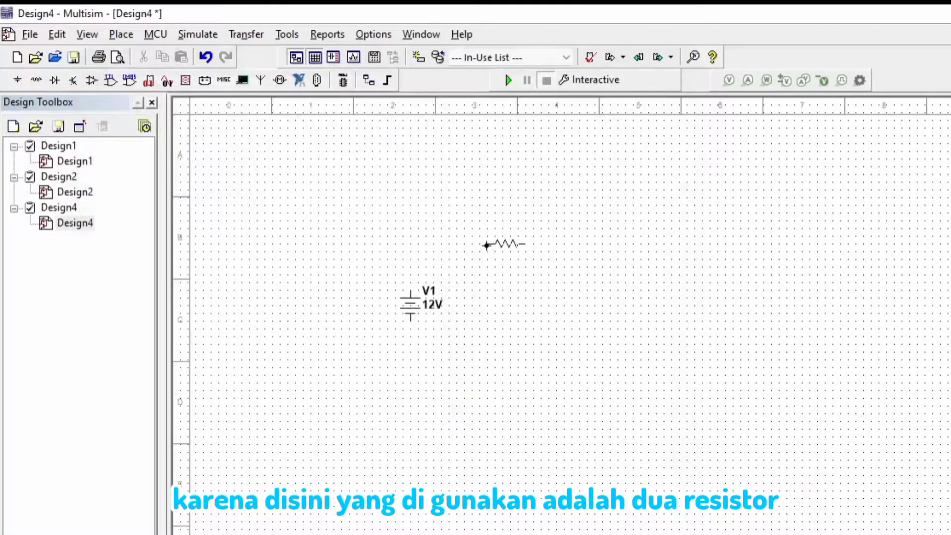
pyautogui.click(473, 253)
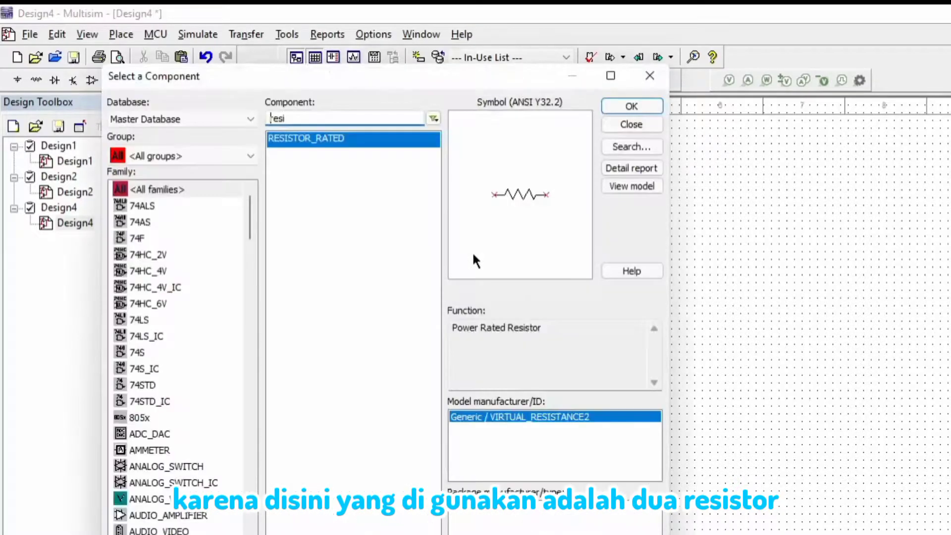
# Step: Place a second RESISTOR_RATED to the right of R1 at about the same height
pyautogui.click(353, 139)
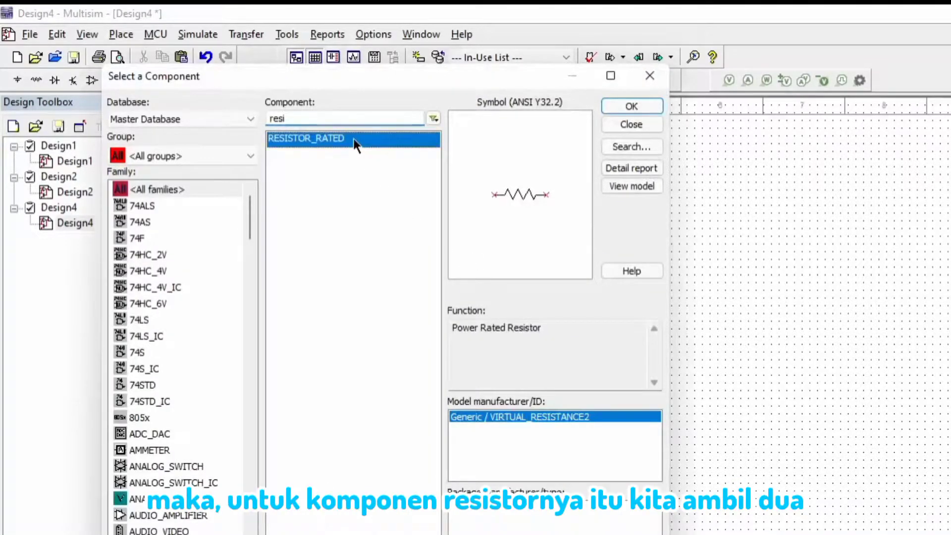
pyautogui.doubleClick(361, 144)
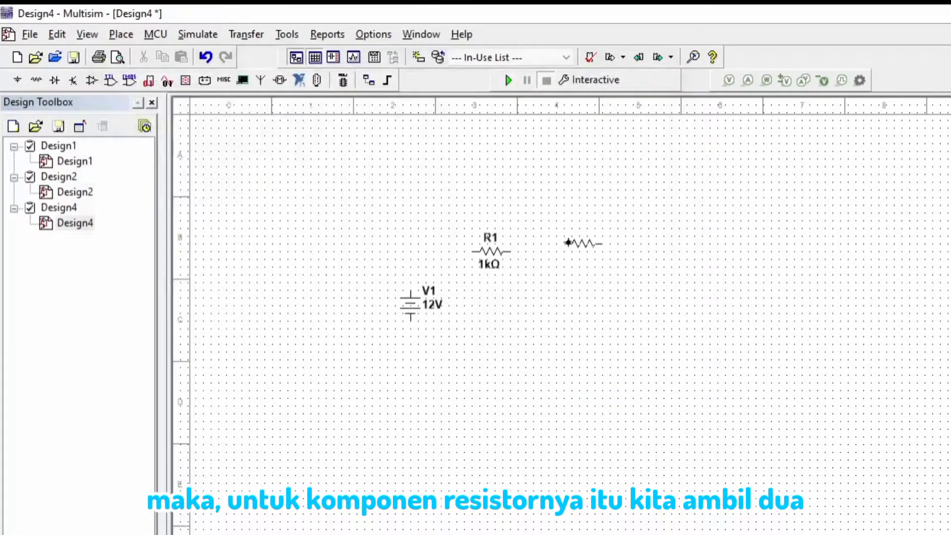
pyautogui.click(572, 249)
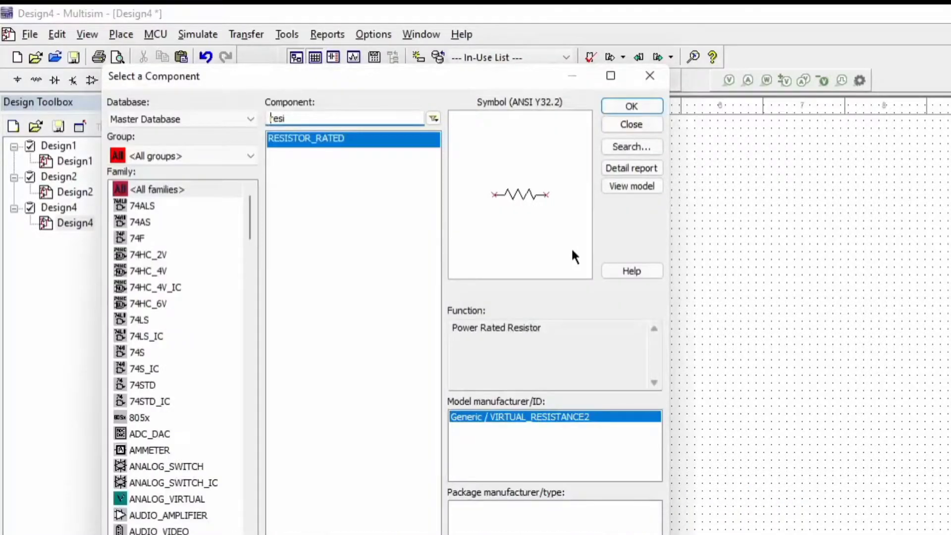
# Step: Search for "gr", place a GROUND below and between R1 and R2, and close the component browser
pyautogui.click(328, 118)
pyautogui.press('BackSpace')
pyautogui.press('BackSpace')
pyautogui.press('BackSpace')
pyautogui.press('BackSpace')
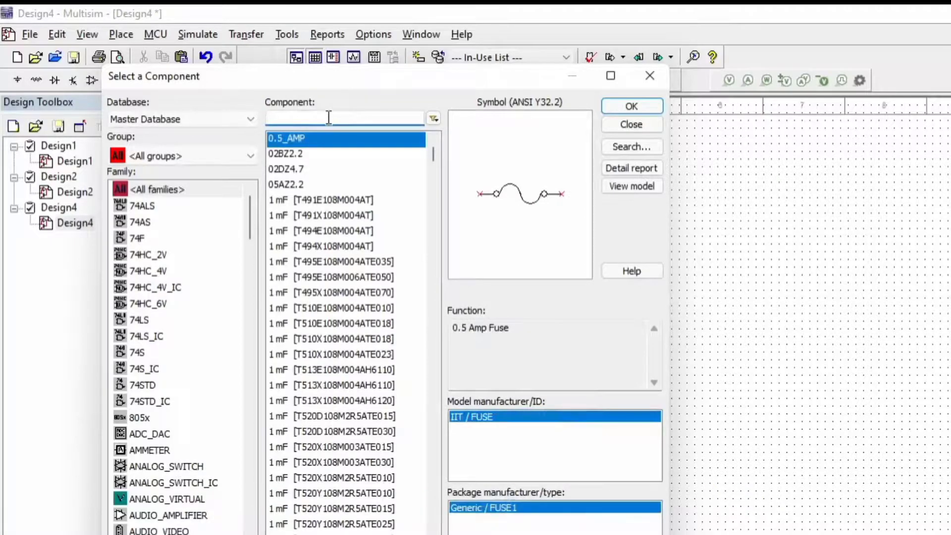
pyautogui.write('g')
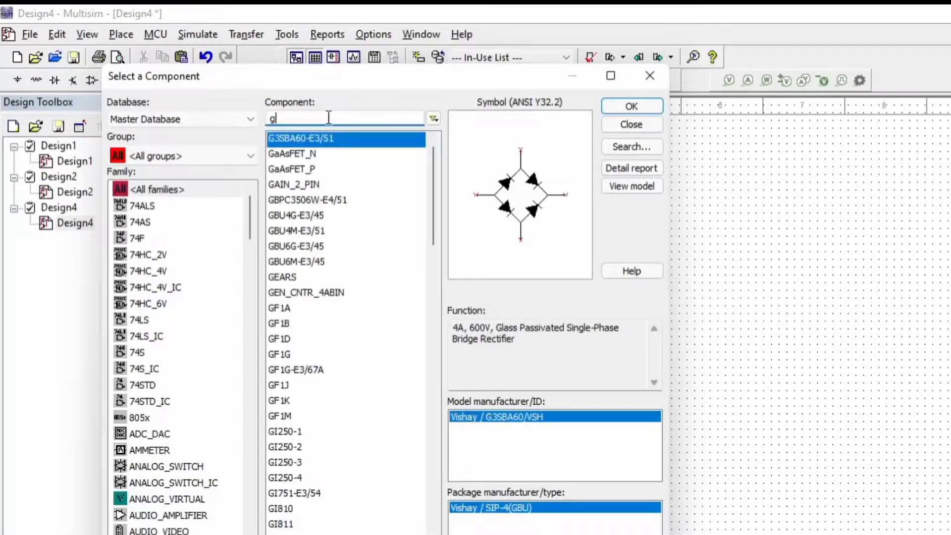
pyautogui.write('r')
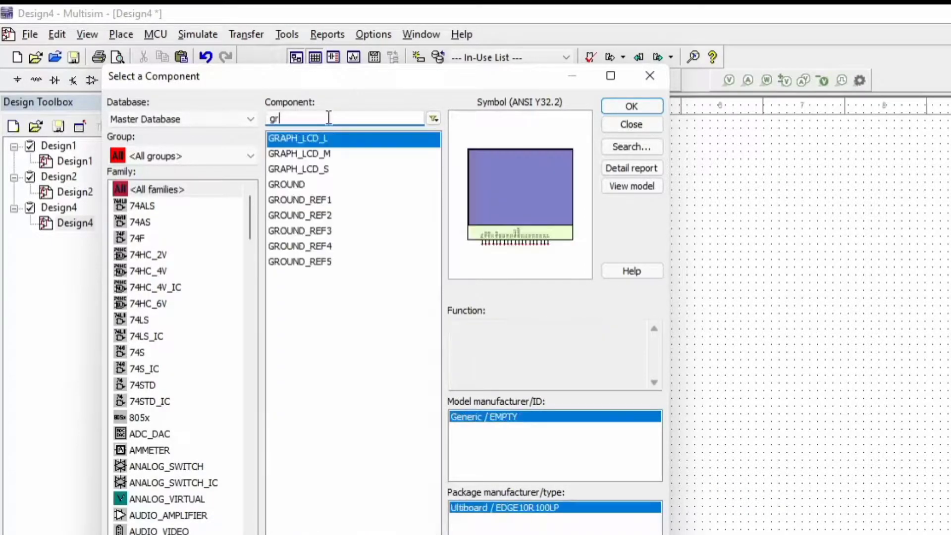
pyautogui.doubleClick(297, 184)
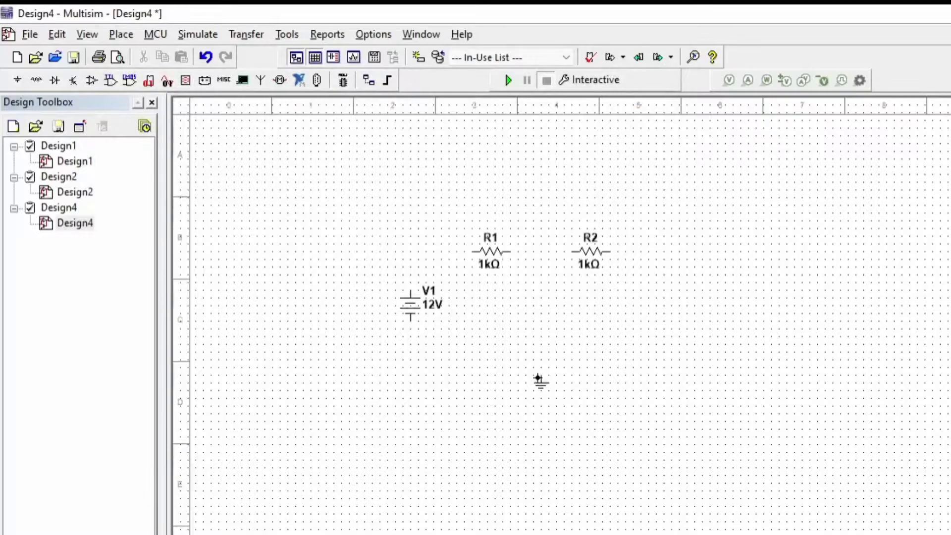
pyautogui.click(535, 382)
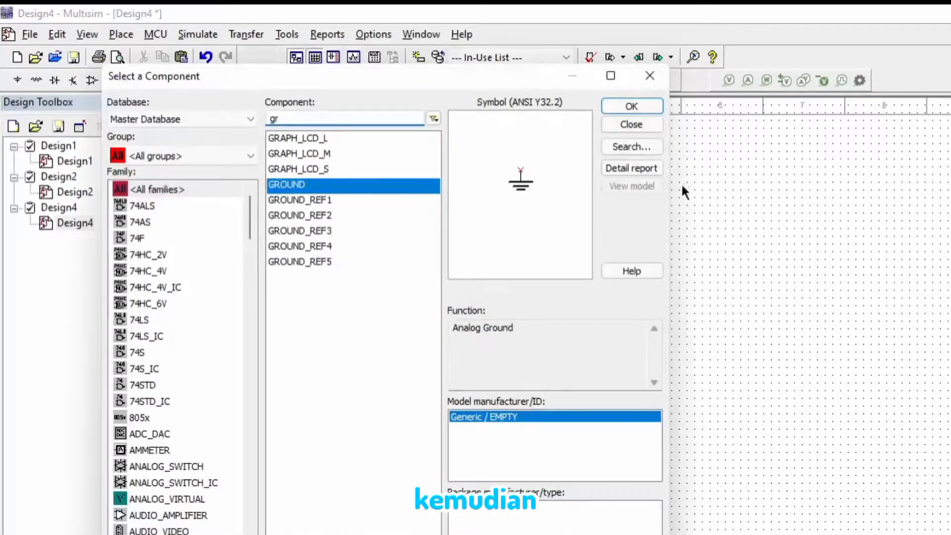
pyautogui.click(652, 74)
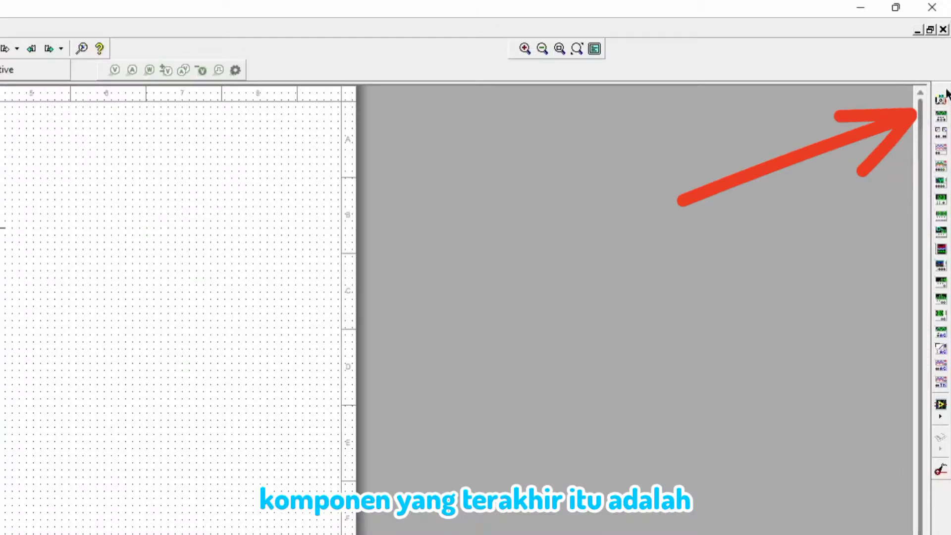
# Step: Place a multimeter to the right of R2, open its display, and rotate the instrument 90° clockwise
pyautogui.click(941, 99)
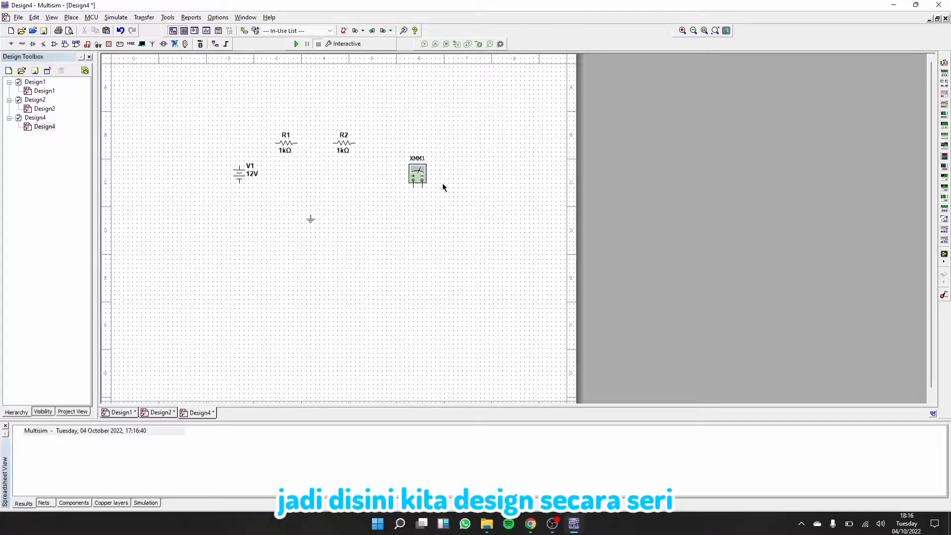
pyautogui.doubleClick(416, 180)
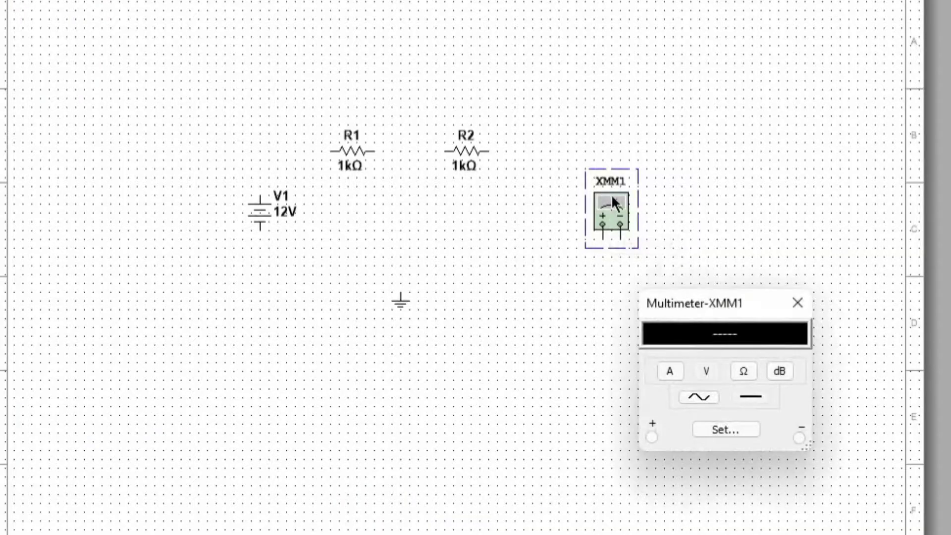
pyautogui.rightClick(418, 167)
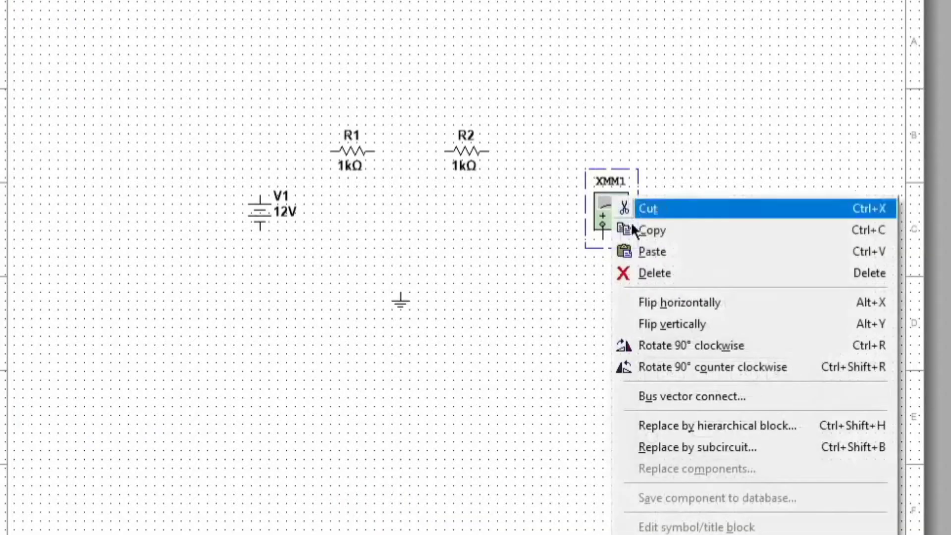
pyautogui.click(692, 350)
pyautogui.click(501, 331)
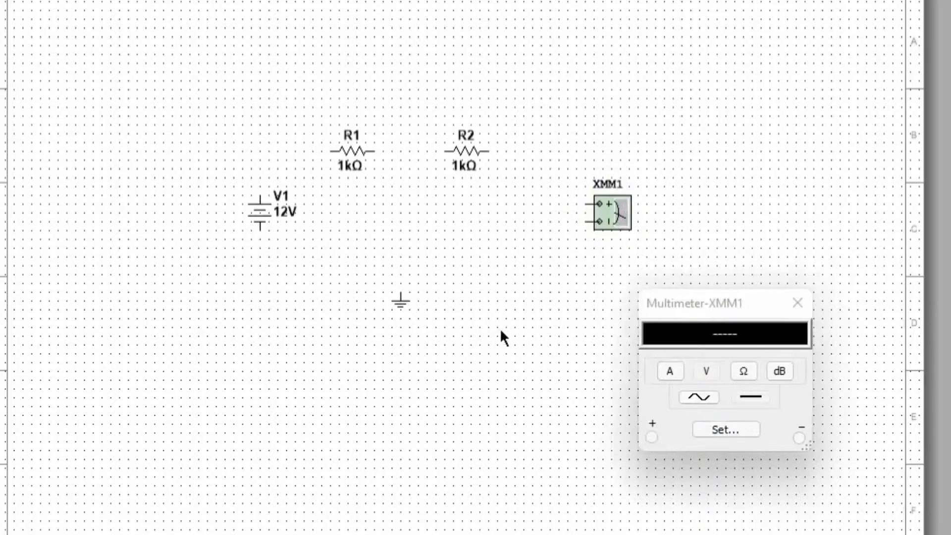
# Step: Wire R1's left end to V1's positive terminal, and connect V1's negative terminal and the multimeter's negative terminal to ground
pyautogui.click(331, 152)
pyautogui.click(261, 196)
pyautogui.click(260, 227)
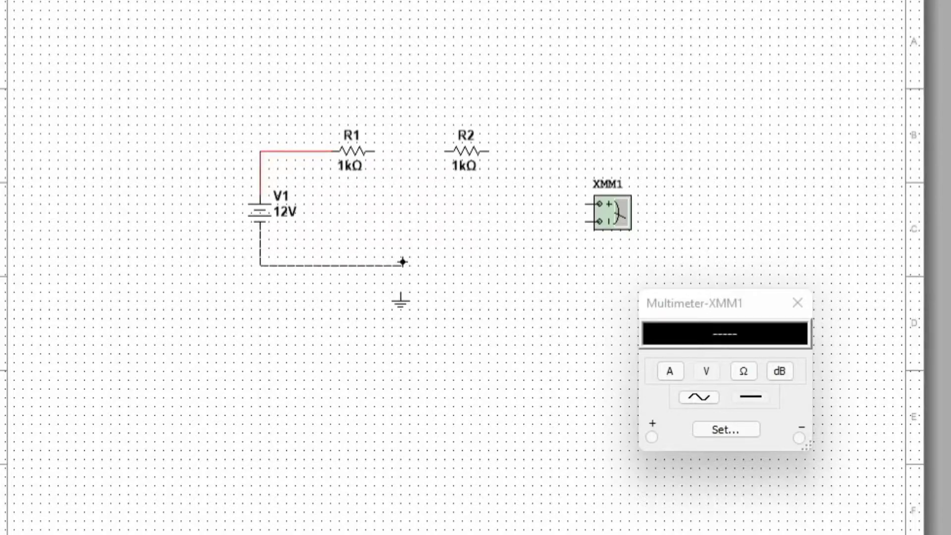
pyautogui.click(400, 286)
pyautogui.click(583, 221)
pyautogui.click(404, 264)
# Step: Wire R1 in series with R2, connect R2 to the multimeter's positive terminal, and close the meter display
pyautogui.click(375, 150)
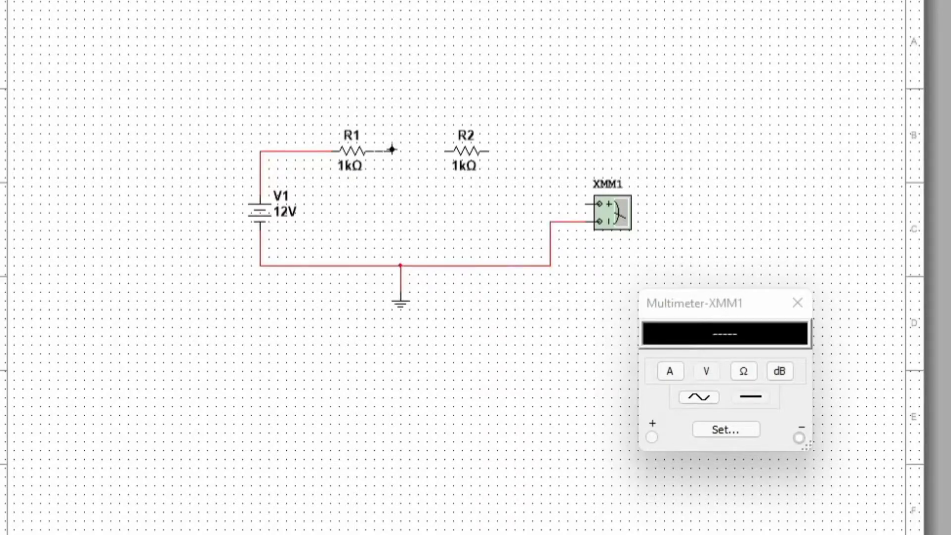
pyautogui.click(445, 150)
pyautogui.click(488, 154)
pyautogui.click(592, 204)
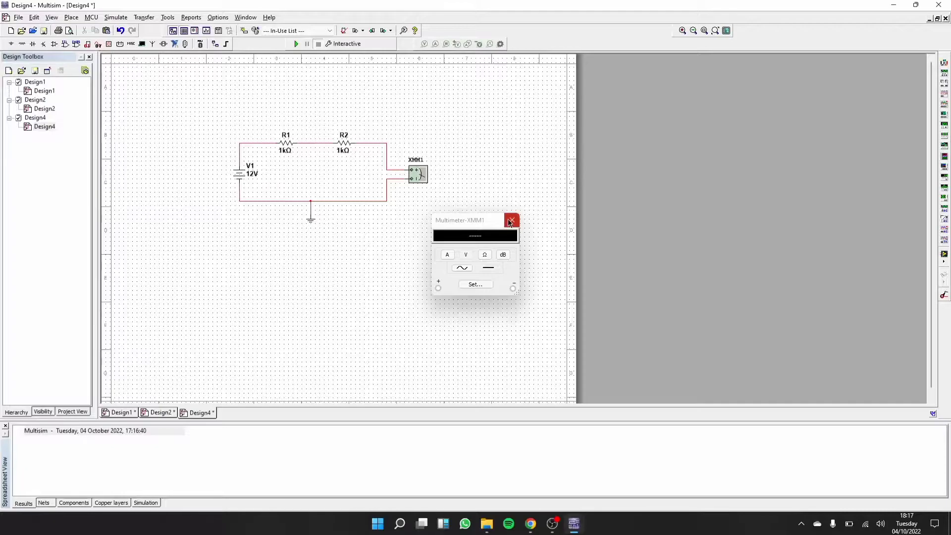
pyautogui.click(797, 302)
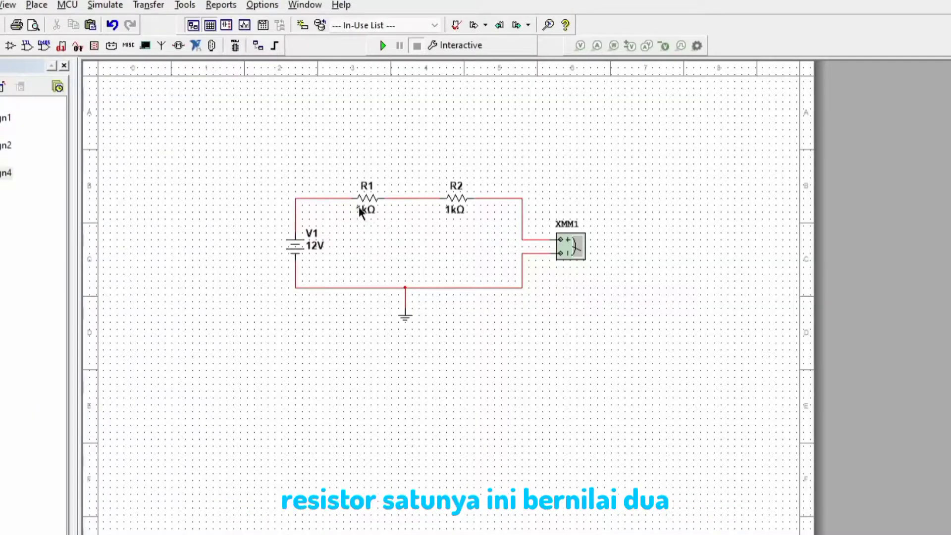
# Step: Set R1's resistance to 2k Ω
pyautogui.click(361, 212)
pyautogui.click(361, 212)
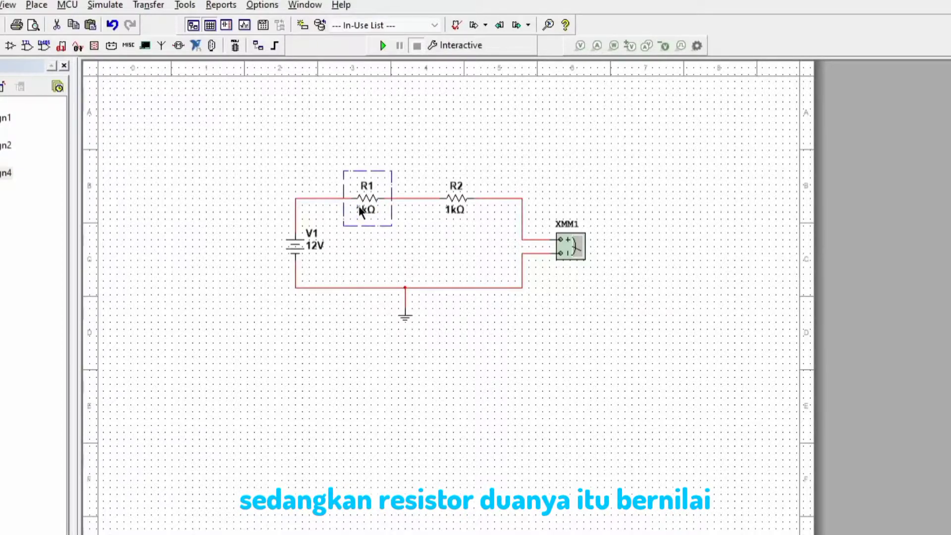
pyautogui.doubleClick(361, 212)
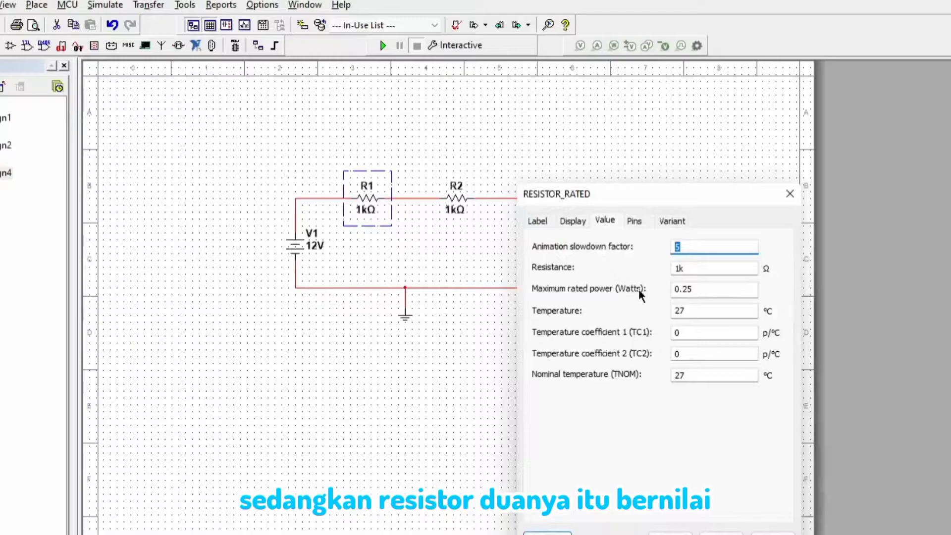
pyautogui.click(678, 270)
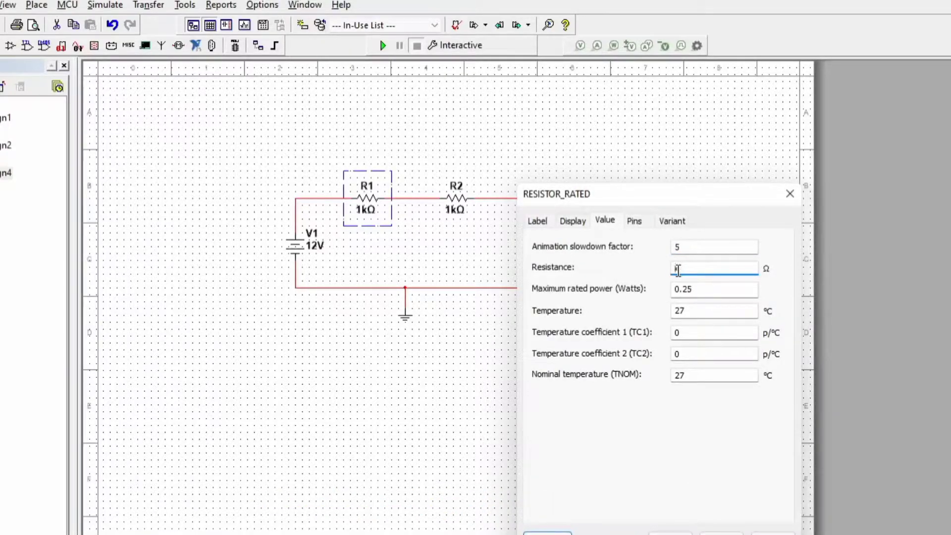
pyautogui.write('2')
pyautogui.click(668, 532)
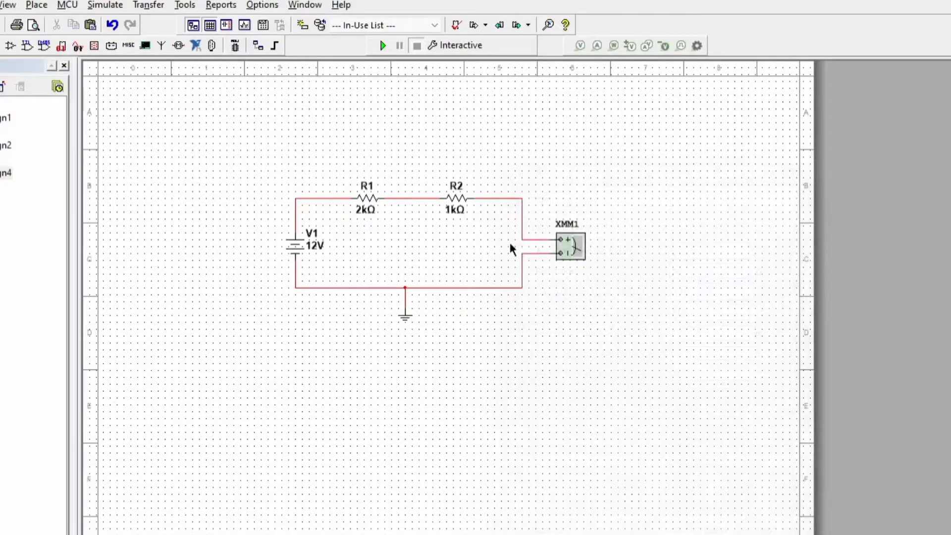
# Step: Set R2's resistance to 5k Ω
pyautogui.doubleClick(452, 210)
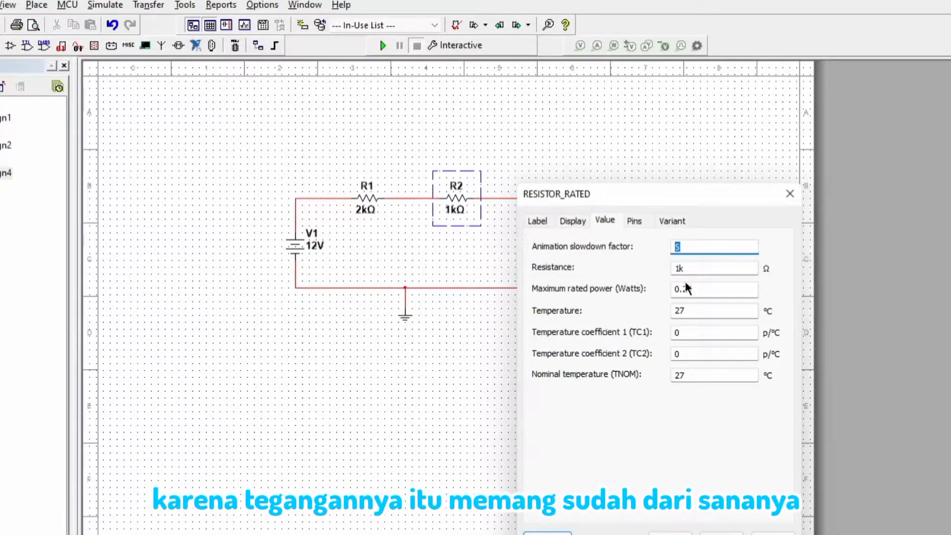
pyautogui.click(678, 269)
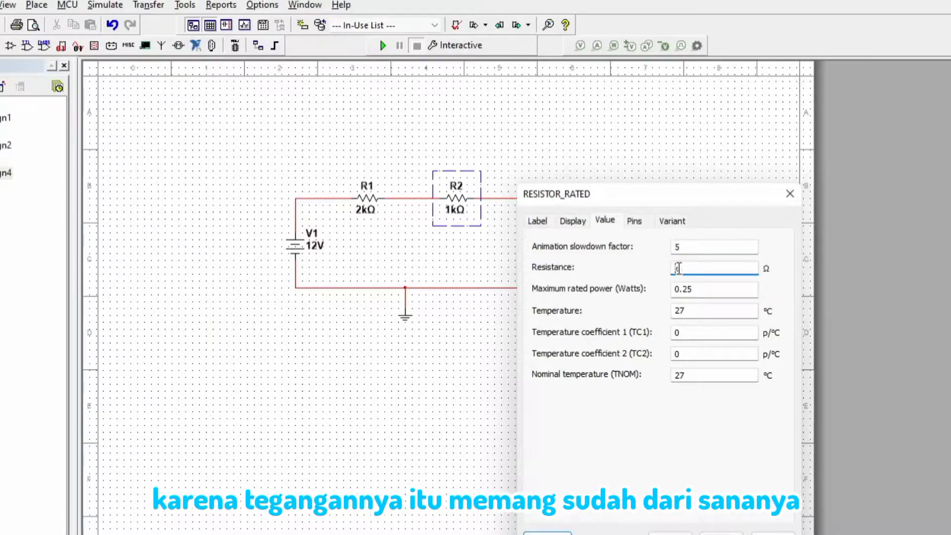
pyautogui.write('5k')
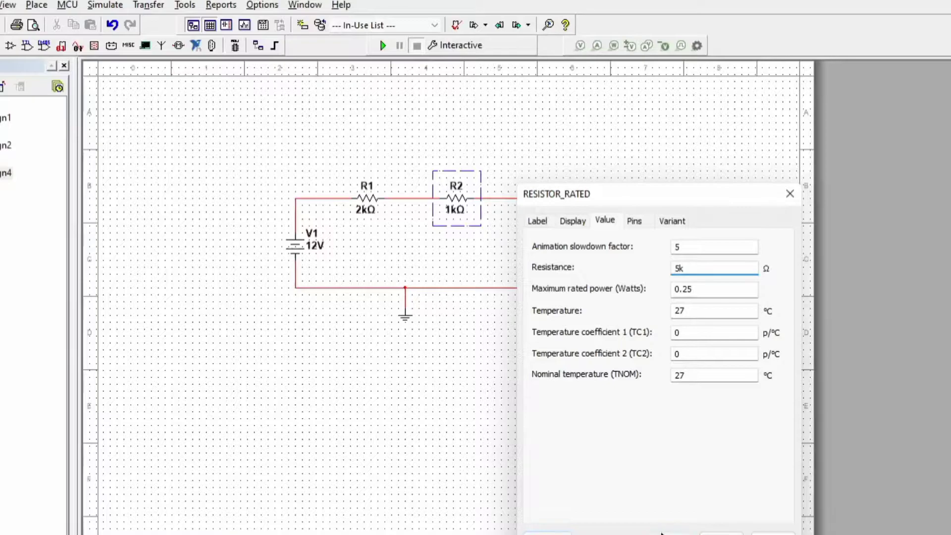
pyautogui.click(662, 533)
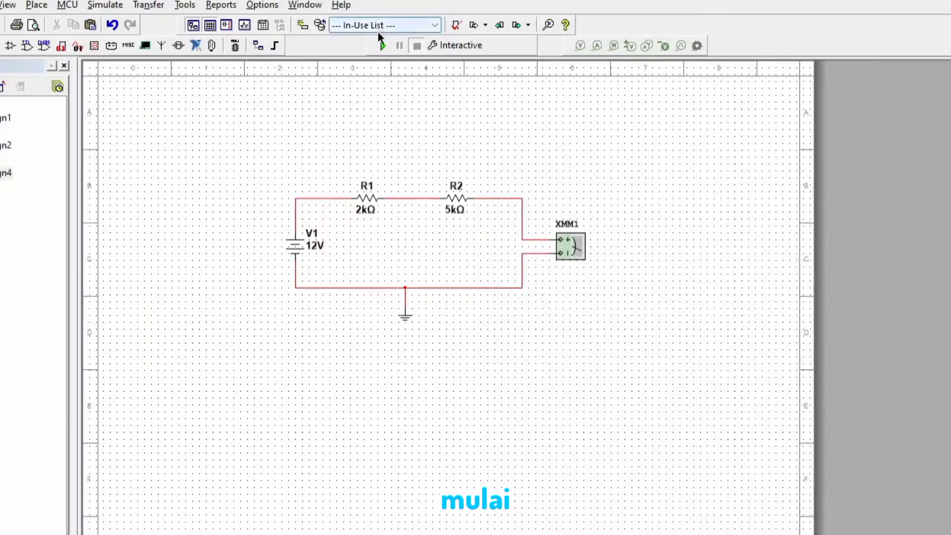
# Step: Run the simulation, measure the series circuit's current with the multimeter, and close its display
pyautogui.click(379, 43)
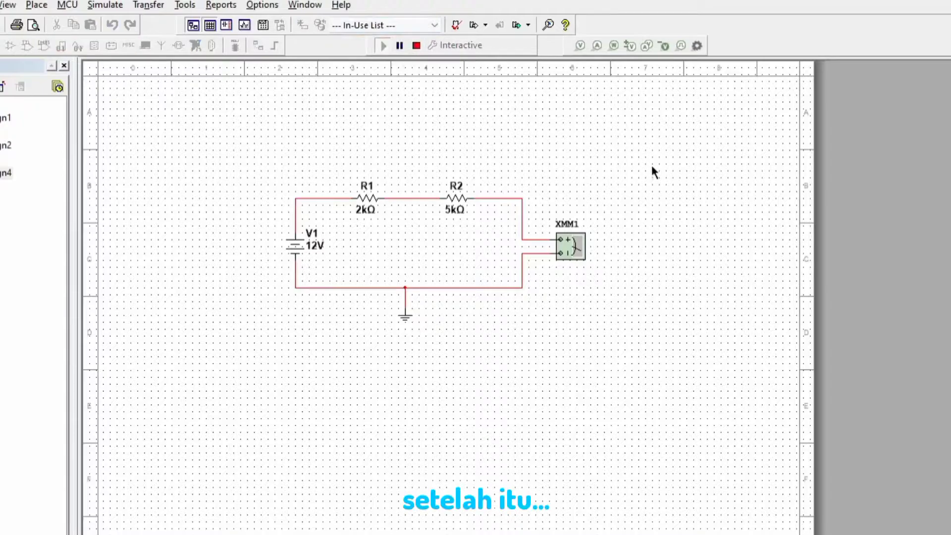
pyautogui.doubleClick(572, 248)
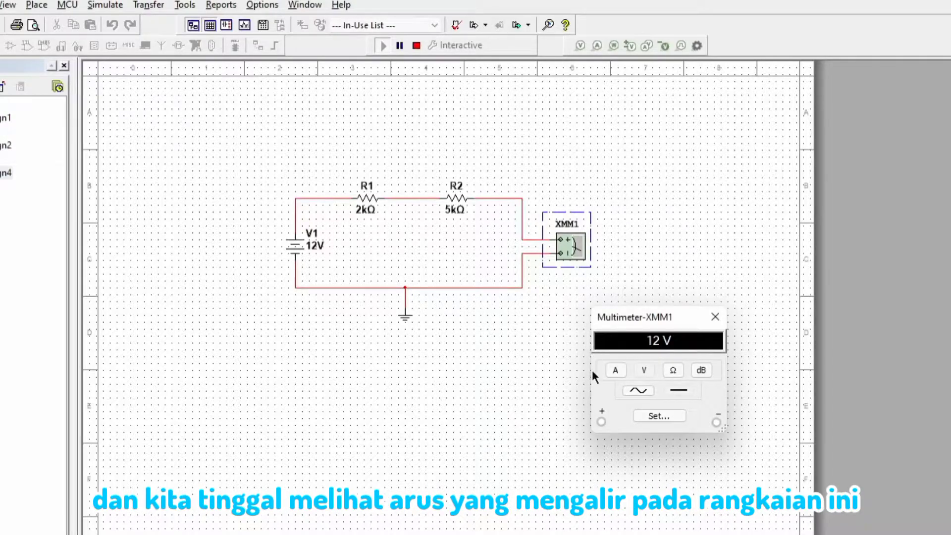
pyautogui.click(615, 372)
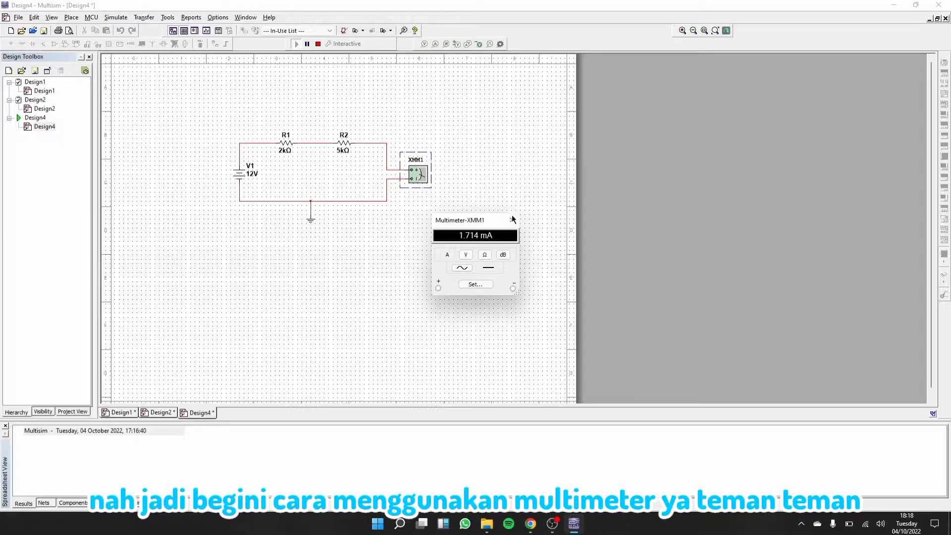
pyautogui.click(511, 218)
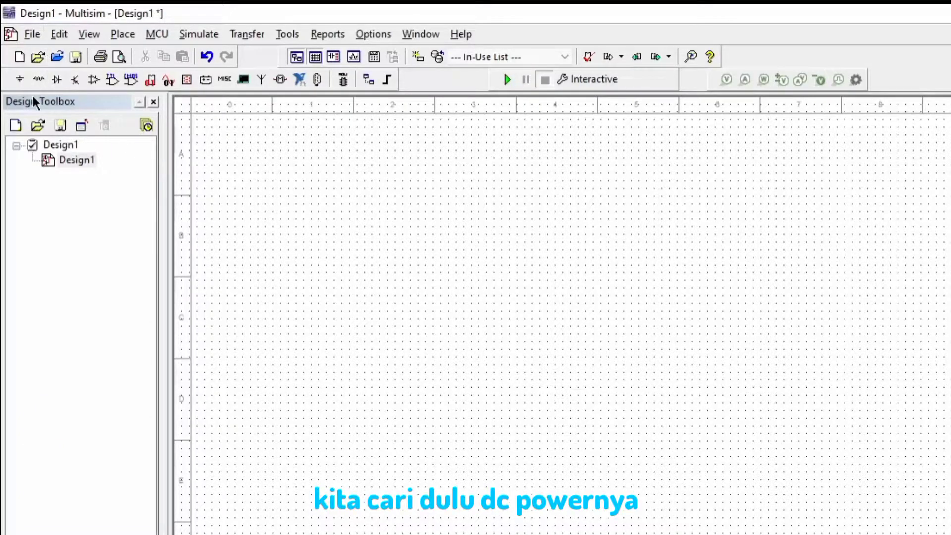
# Step: On the empty Design1 sheet, search all component groups for "dc" and place a DC_POWER source
pyautogui.click(19, 79)
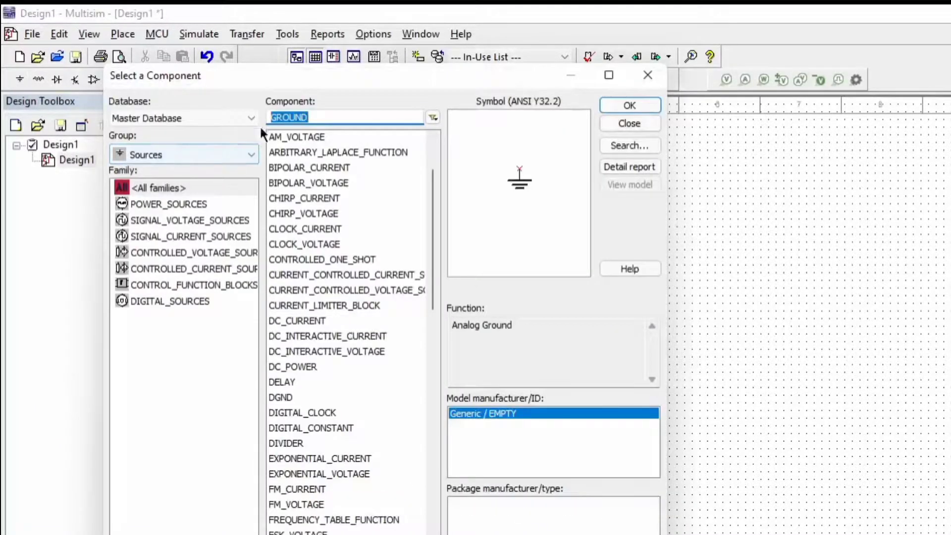
pyautogui.click(195, 152)
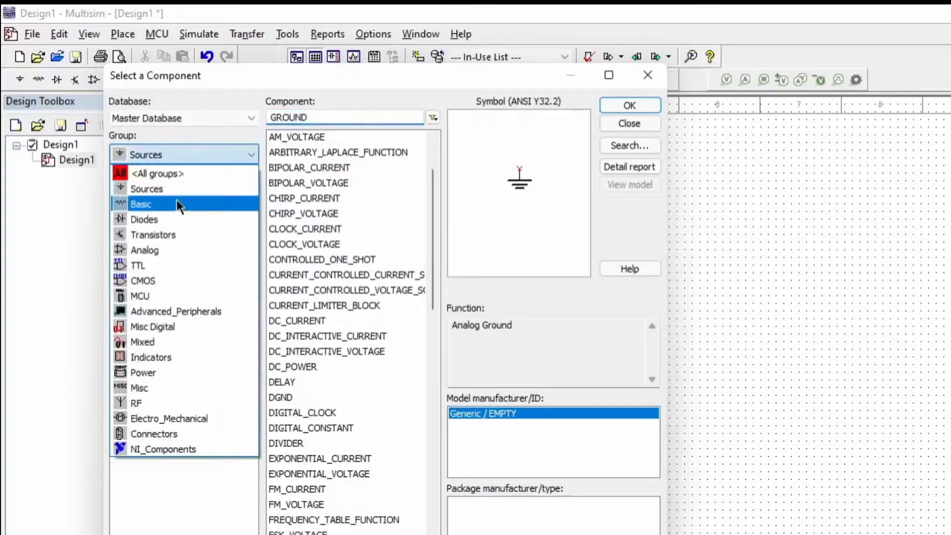
pyautogui.click(166, 173)
pyautogui.write('gr')
pyautogui.doubleClick(286, 116)
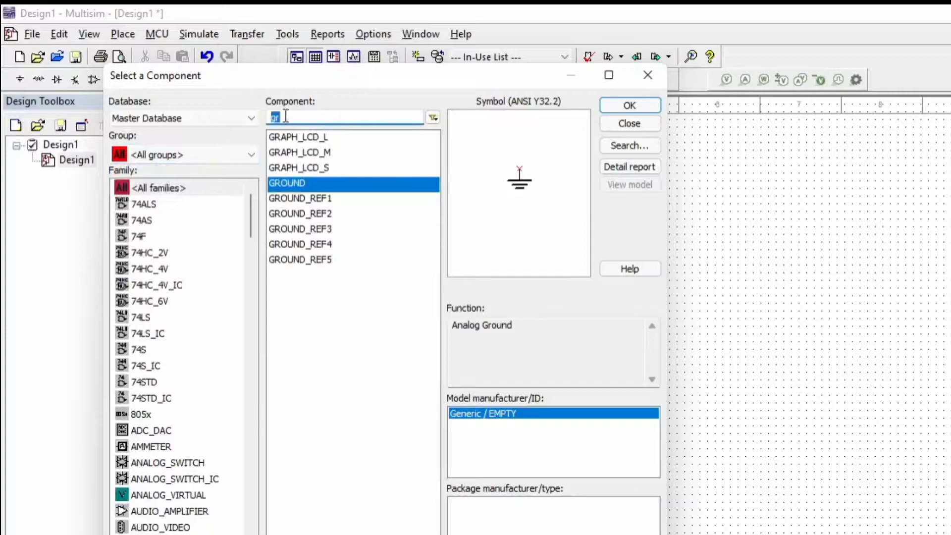
pyautogui.press('BackSpace')
pyautogui.write('dc')
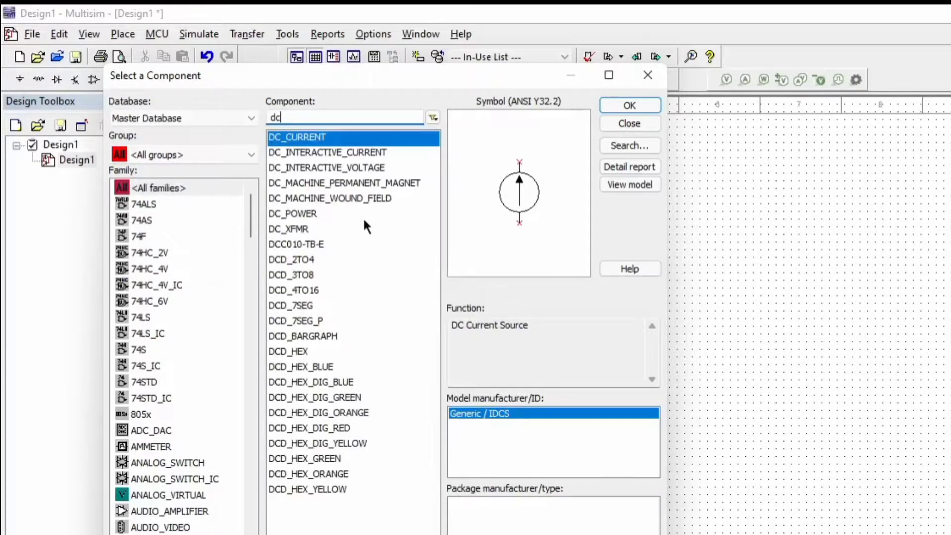
pyautogui.doubleClick(312, 213)
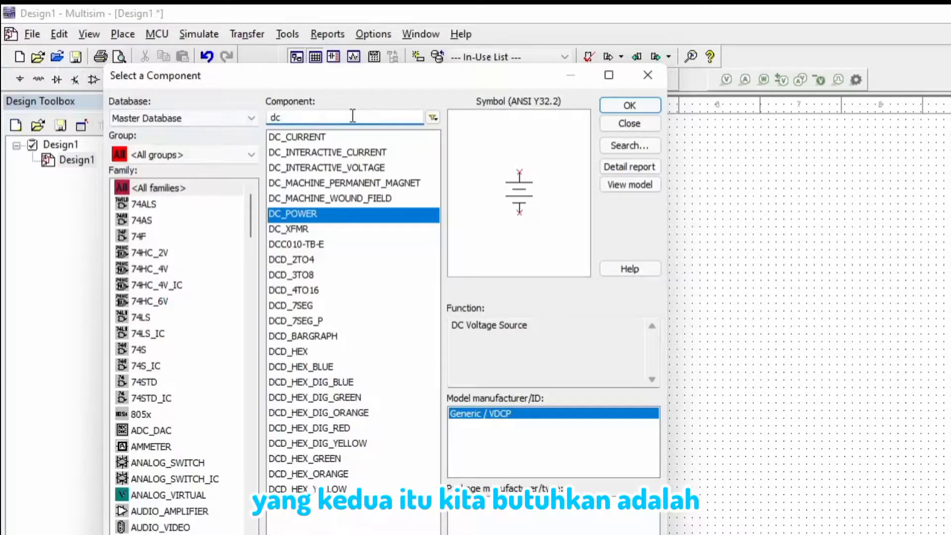
# Step: Search for "res" and place a RESISTOR_RATED above and to the right of the DC source in Design1
pyautogui.doubleClick(339, 118)
pyautogui.press('BackSpace')
pyautogui.write('re')
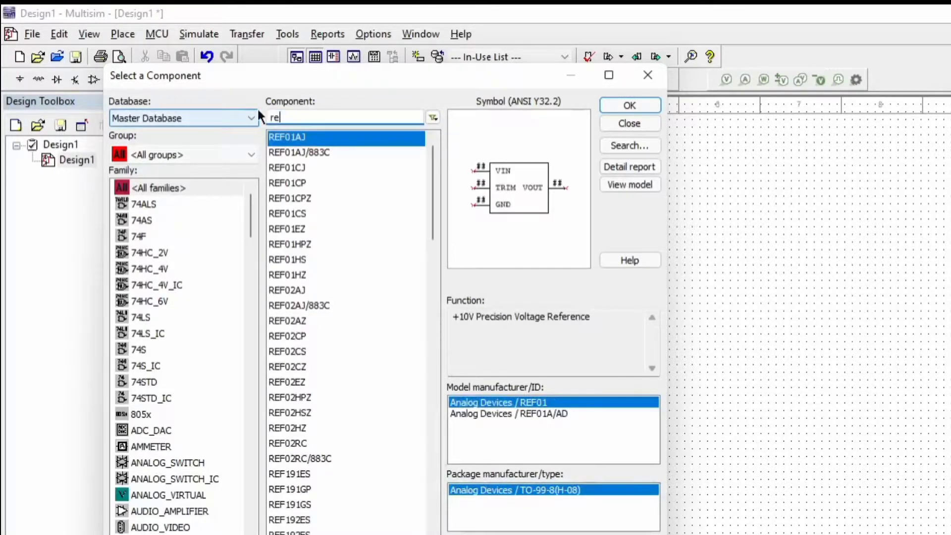
pyautogui.write('s')
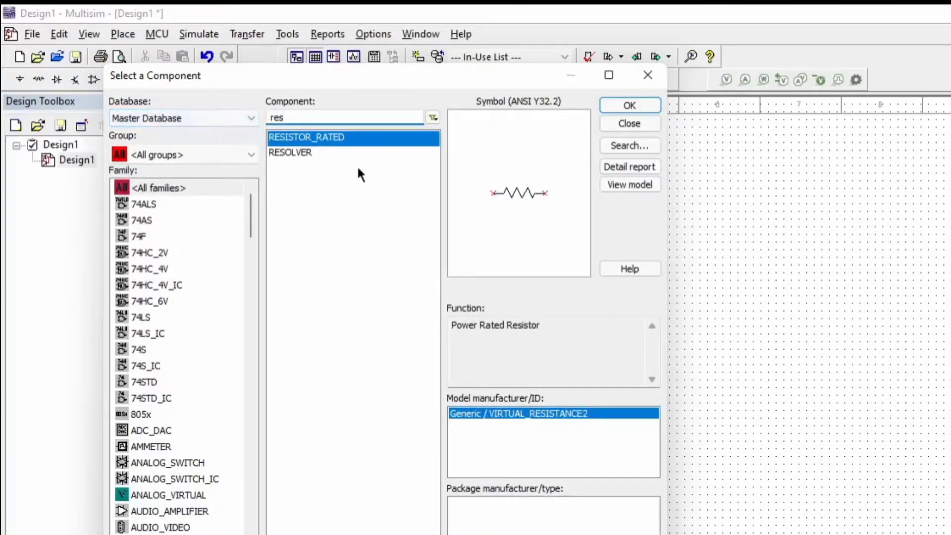
pyautogui.doubleClick(336, 136)
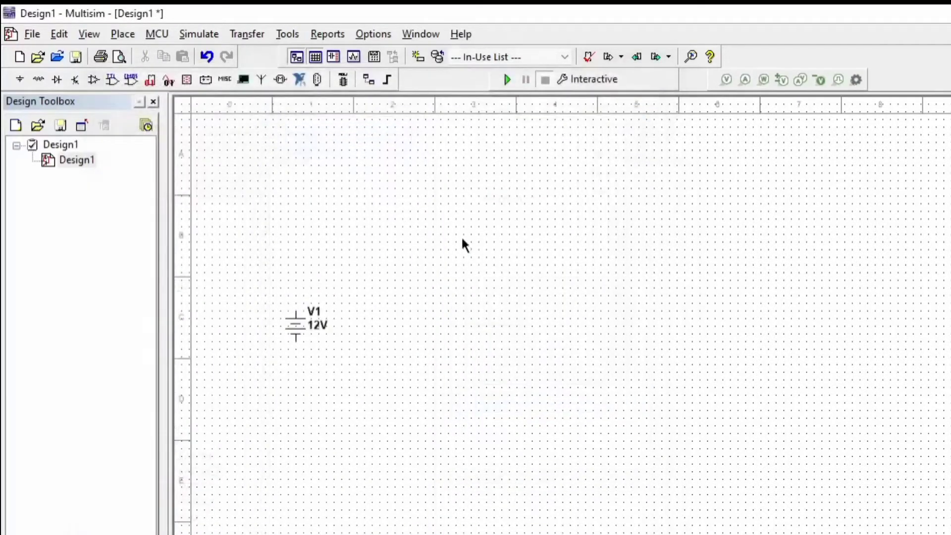
pyautogui.click(426, 215)
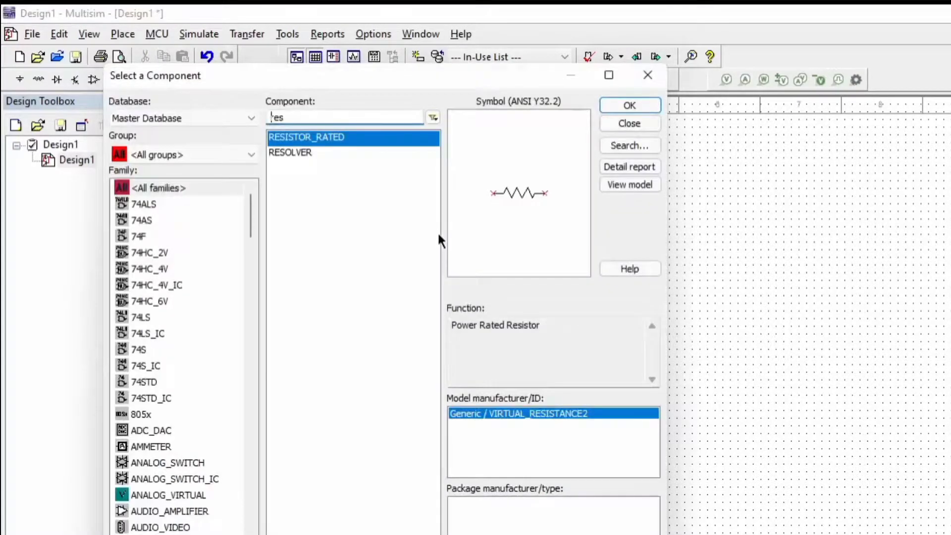
# Step: Place a second RESISTOR_RATED below R1, and search for "gr" to place a GROUND below and to the right of the DC source
pyautogui.doubleClick(396, 141)
pyautogui.press('Escape')
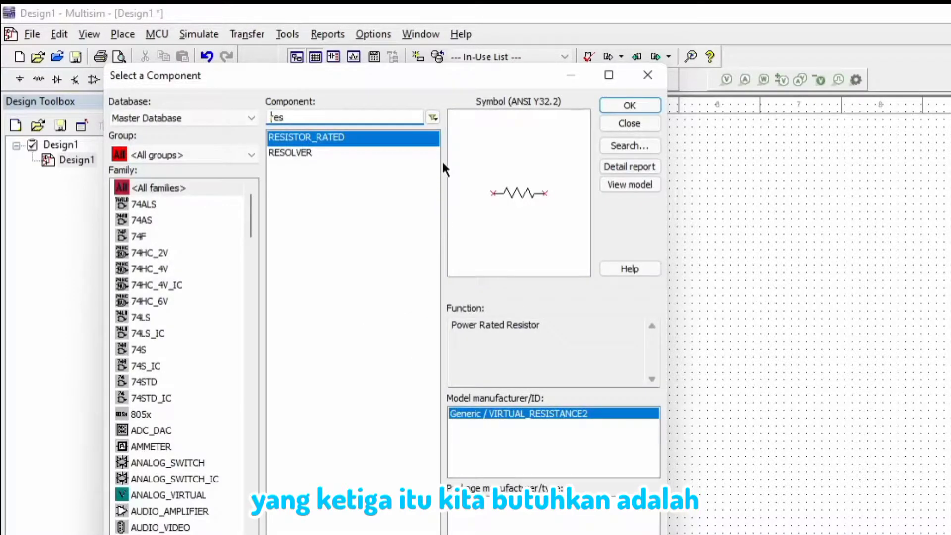
pyautogui.moveTo(371, 117); pyautogui.dragTo(258, 116)
pyautogui.press('BackSpace')
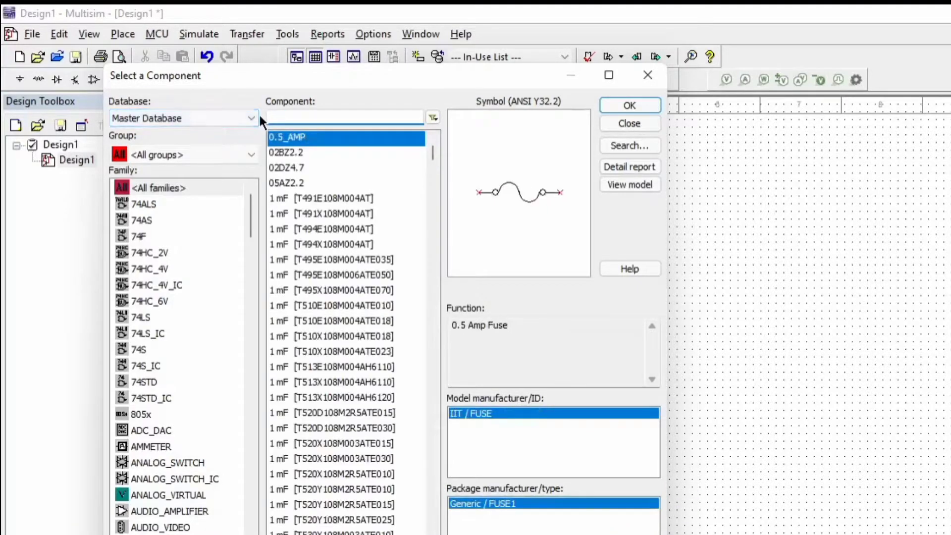
pyautogui.write('gr')
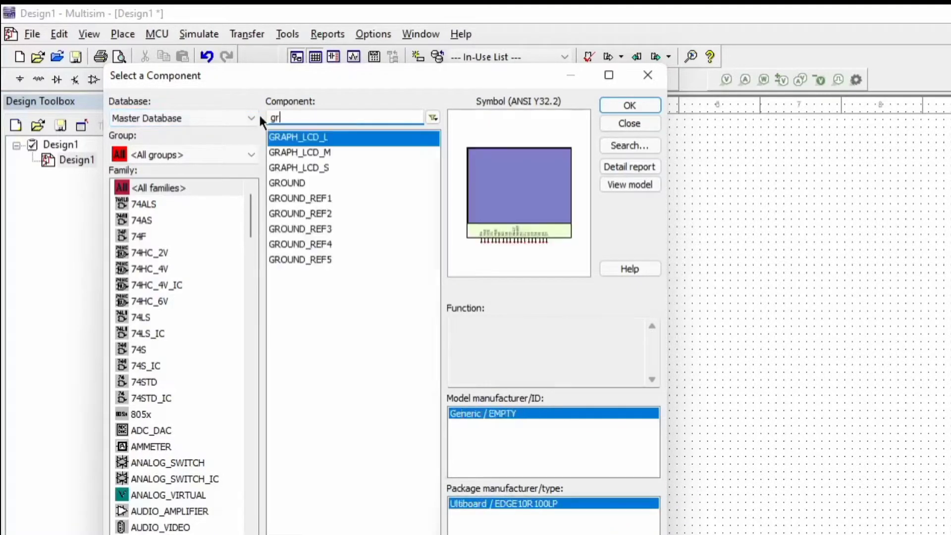
pyautogui.doubleClick(289, 183)
pyautogui.press('Escape')
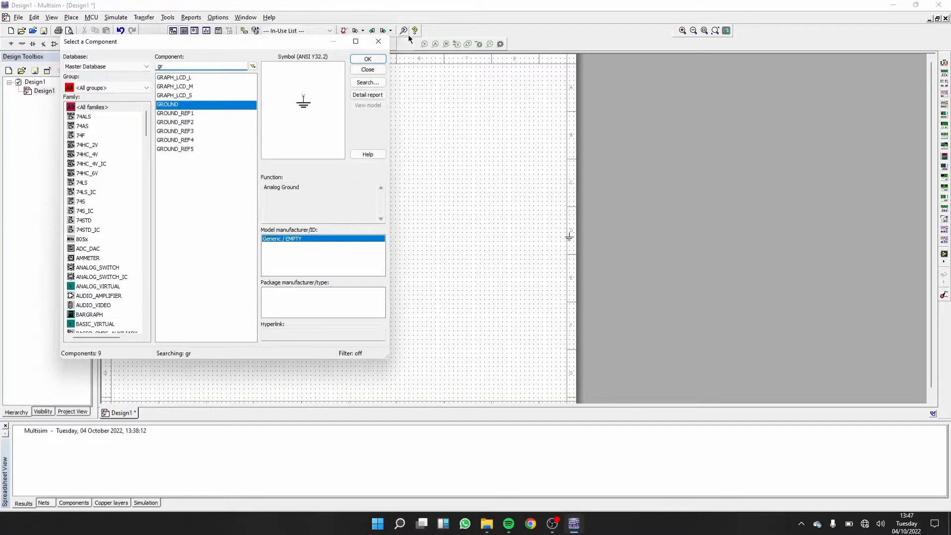
pyautogui.click(378, 42)
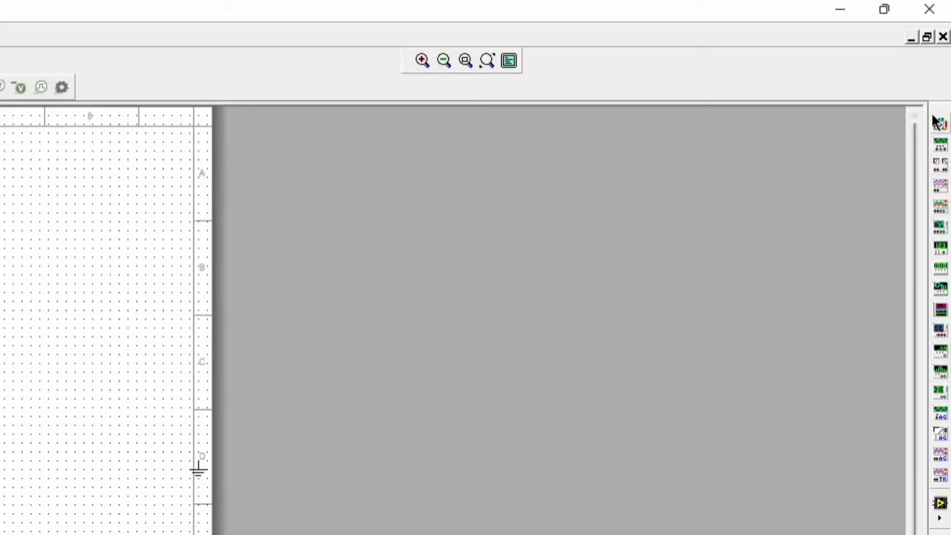
# Step: Place a multimeter below and to the right of R2 and rotate it 90° clockwise
pyautogui.click(942, 125)
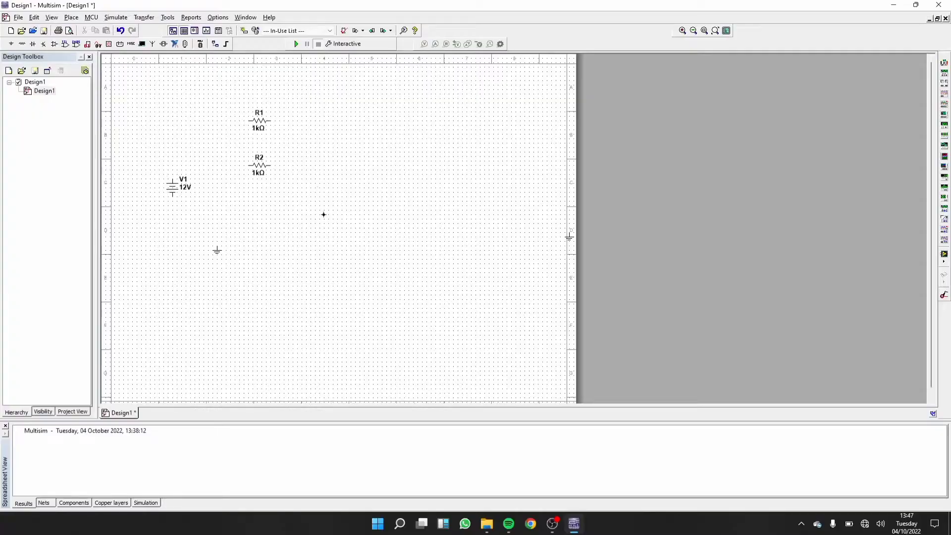
pyautogui.click(330, 213)
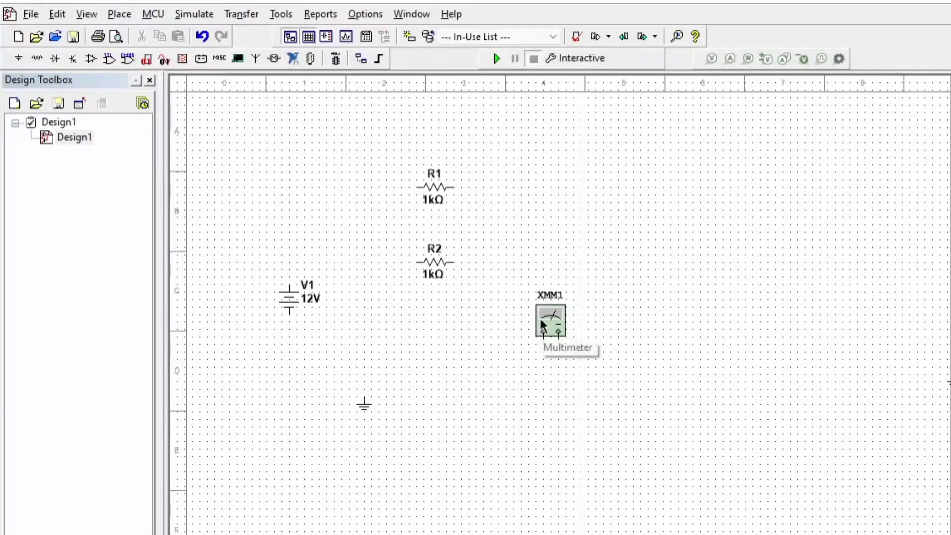
pyautogui.rightClick(325, 201)
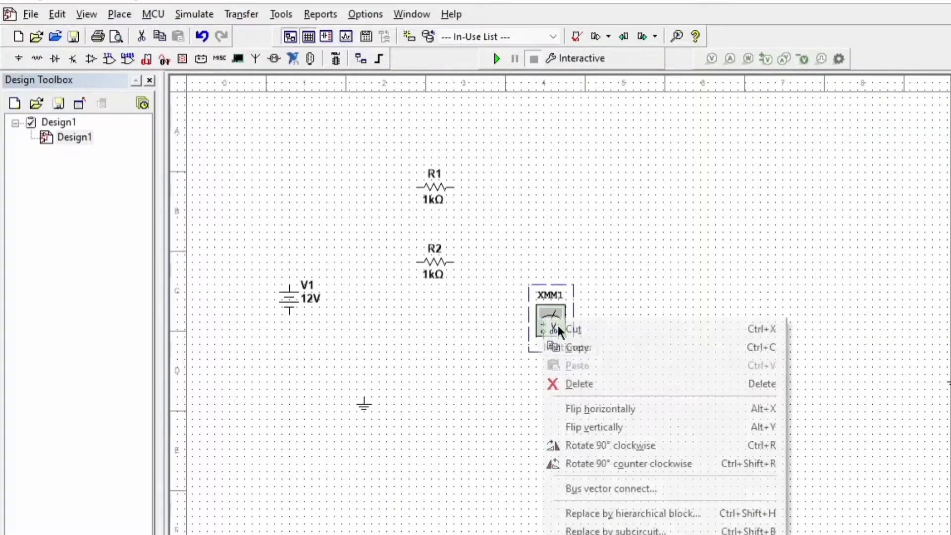
pyautogui.click(581, 454)
# Step: Rearrange the parts, moving V1 closer below the resistors, the ground beneath them, and the multimeter slightly toward R2
pyautogui.moveTo(541, 323); pyautogui.dragTo(526, 350)
pyautogui.moveTo(289, 298); pyautogui.dragTo(340, 336)
pyautogui.click(367, 408)
pyautogui.moveTo(387, 424); pyautogui.dragTo(416, 439)
pyautogui.moveTo(540, 369); pyautogui.dragTo(536, 339)
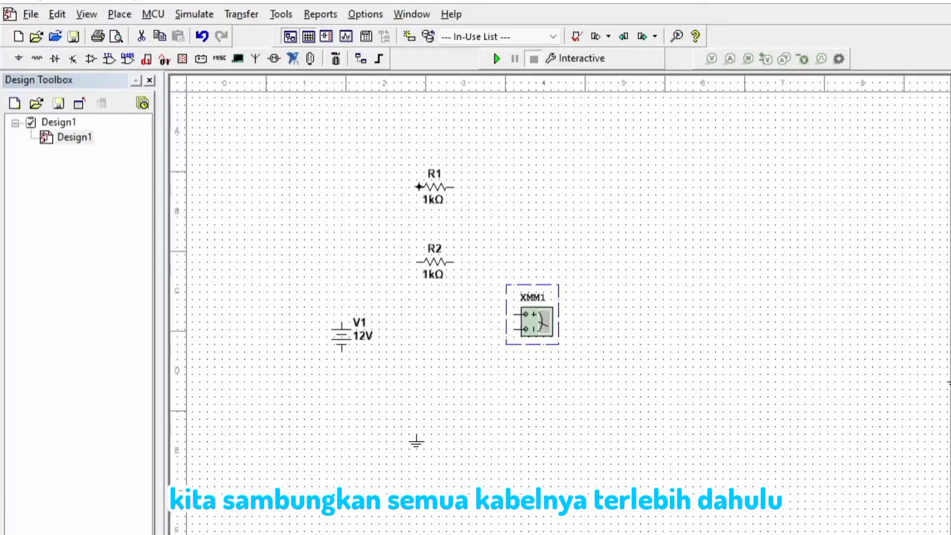
# Step: Wire R1's left end to V1's upper terminal and V1's lower terminal to the ground
pyautogui.click(419, 186)
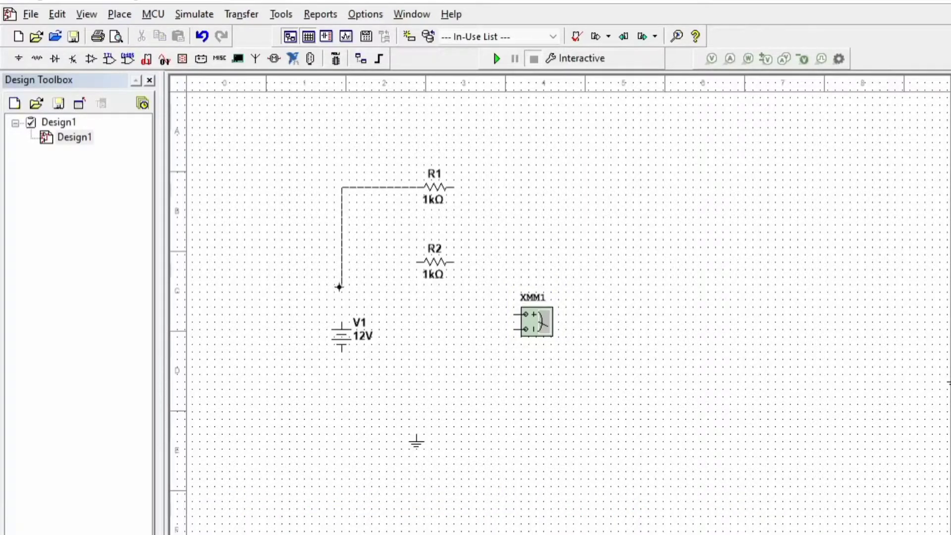
pyautogui.click(341, 327)
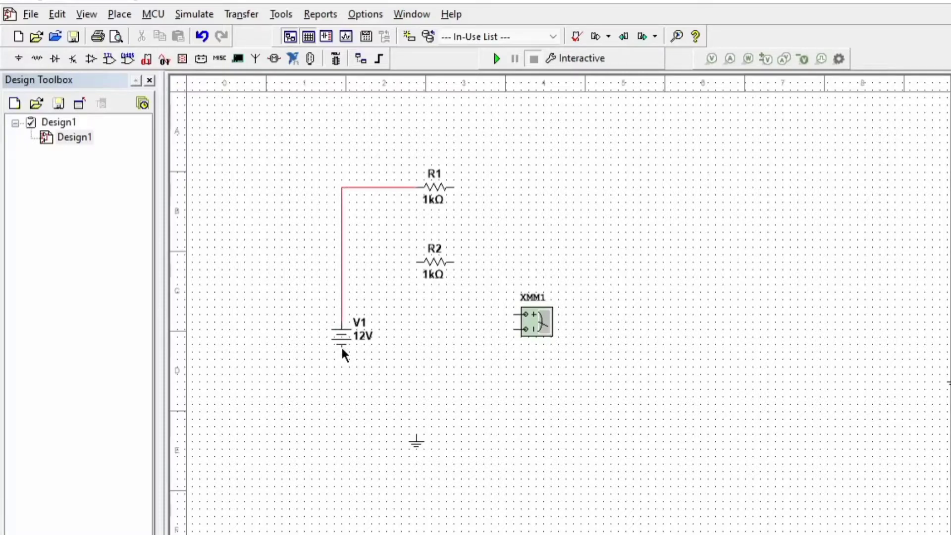
pyautogui.click(341, 348)
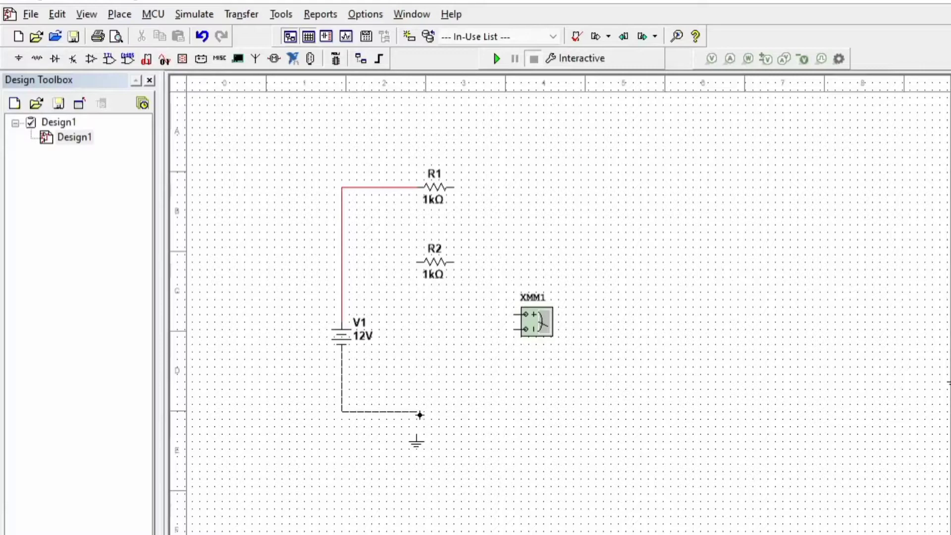
pyautogui.click(418, 434)
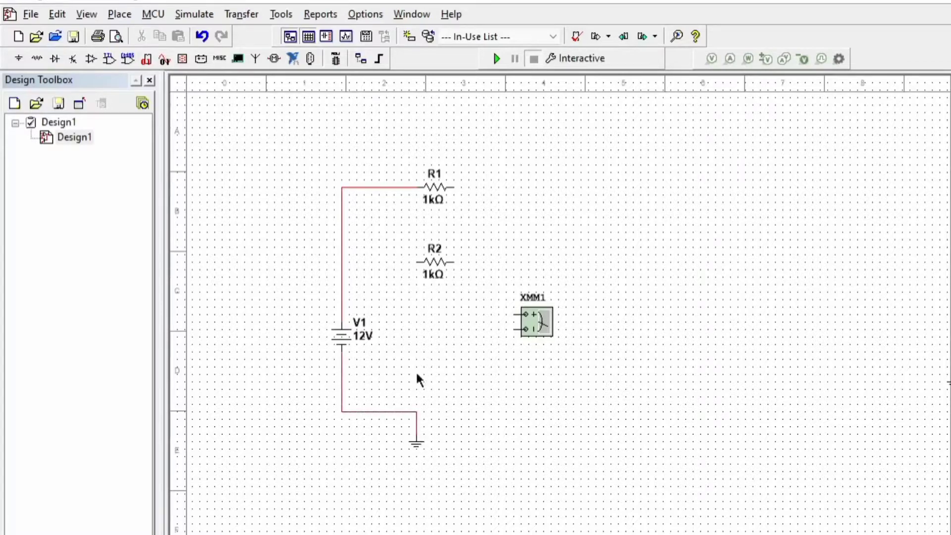
# Step: Wire R2 in parallel with R1, connecting the resistors' shared right-hand side to the multimeter's positive terminal
pyautogui.click(411, 261)
pyautogui.click(342, 260)
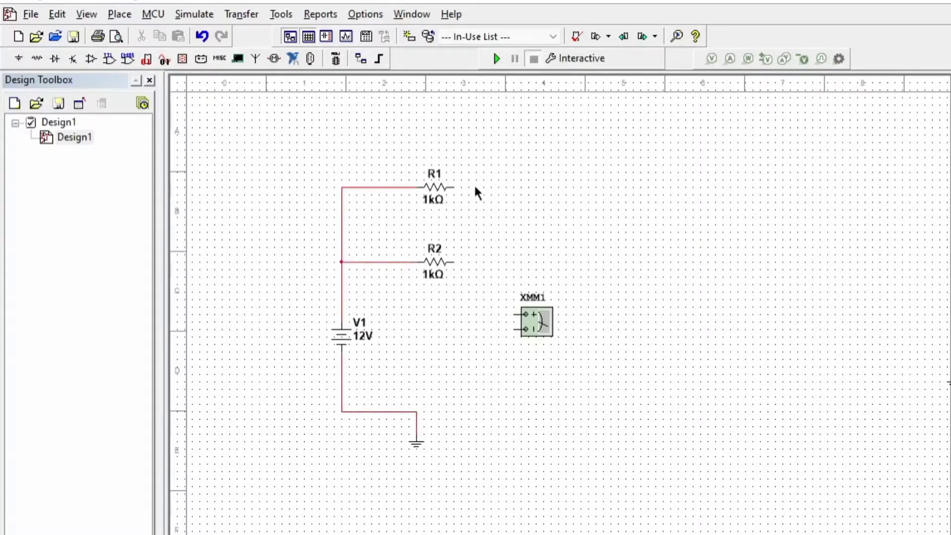
pyautogui.click(459, 188)
pyautogui.click(517, 314)
pyautogui.click(452, 261)
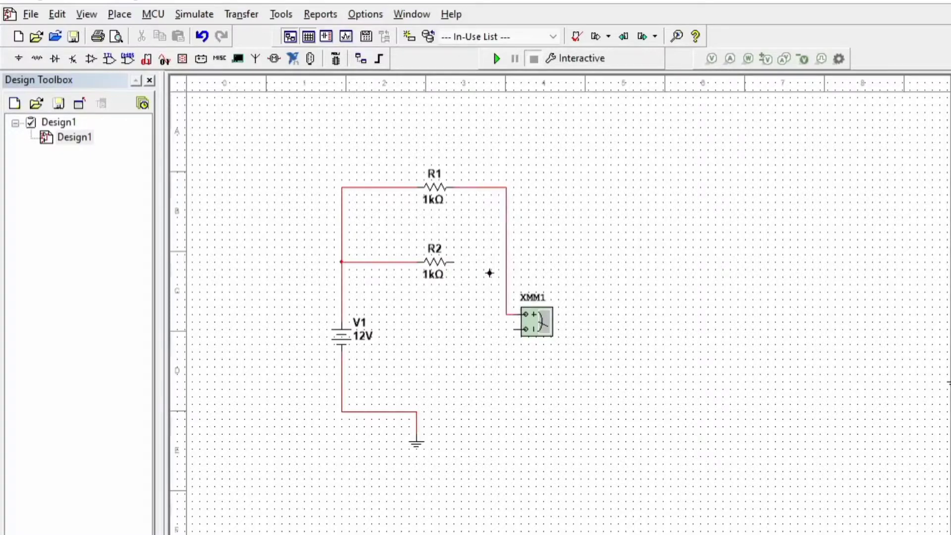
pyautogui.click(506, 262)
# Step: Wire the multimeter's negative terminal to the corner of the V1–ground wire above the ground symbol
pyautogui.click(510, 329)
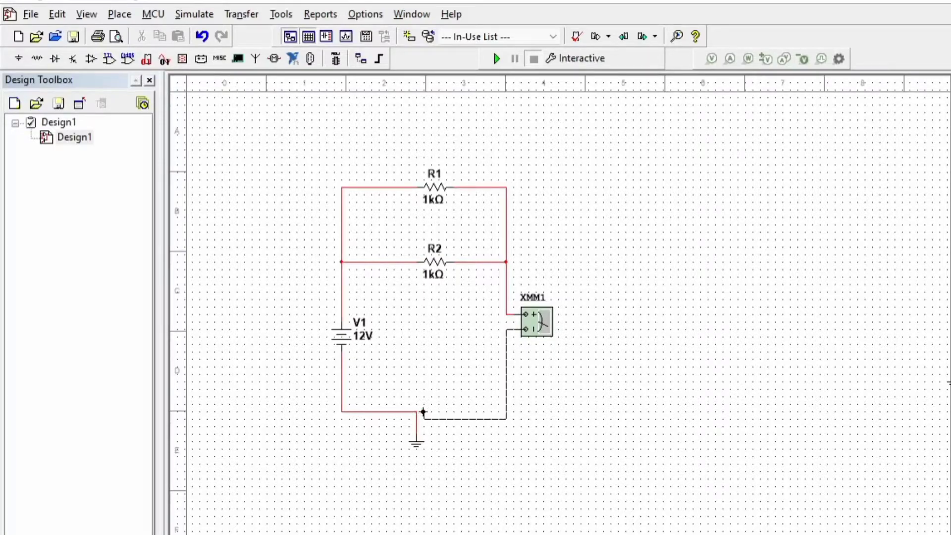
pyautogui.press('Escape')
pyautogui.click(515, 330)
pyautogui.click(418, 412)
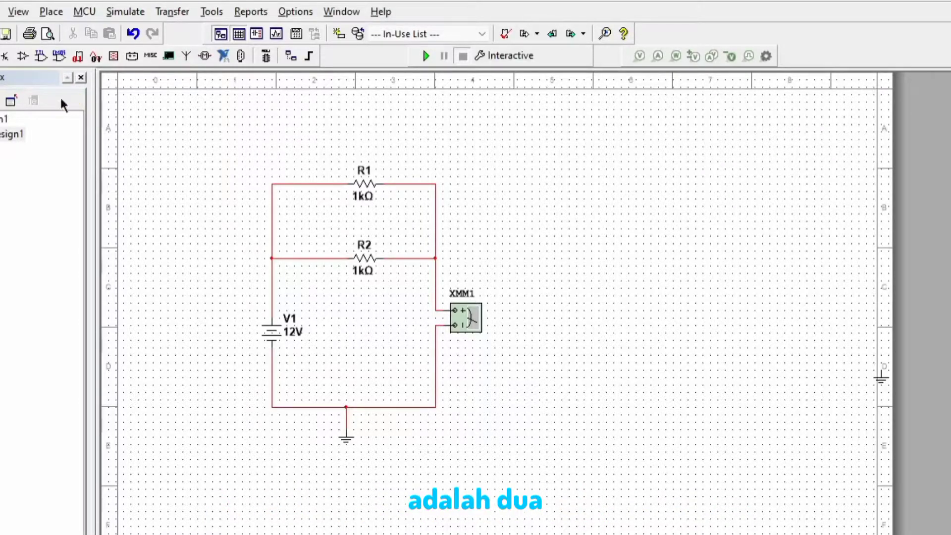
# Step: Set R1's resistance to 2k Ω
pyautogui.click(363, 203)
pyautogui.doubleClick(364, 203)
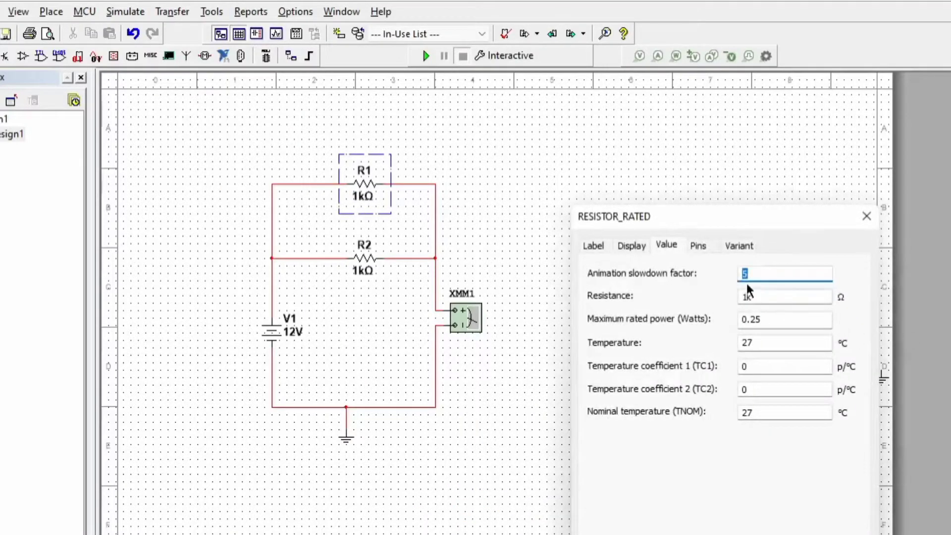
pyautogui.click(752, 295)
pyautogui.press('BackSpace')
pyautogui.write('2')
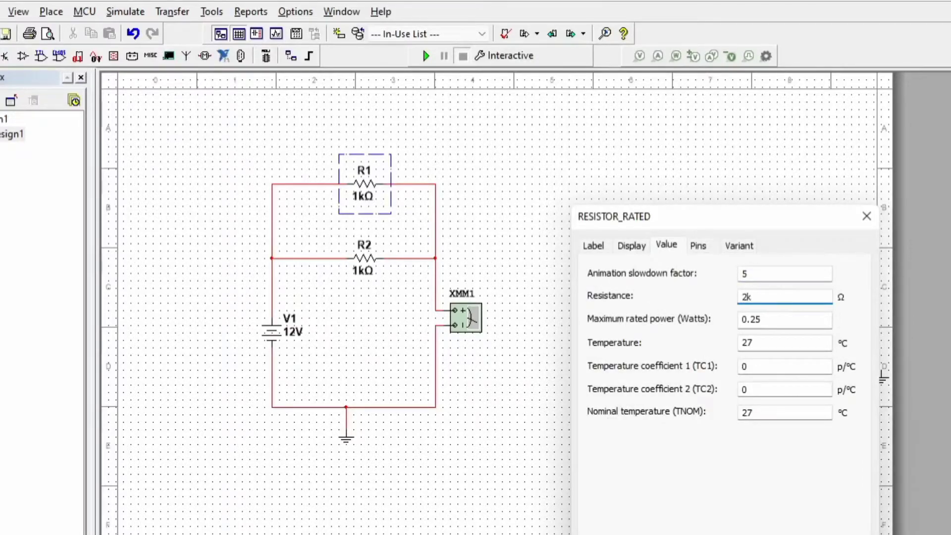
pyautogui.press('Return')
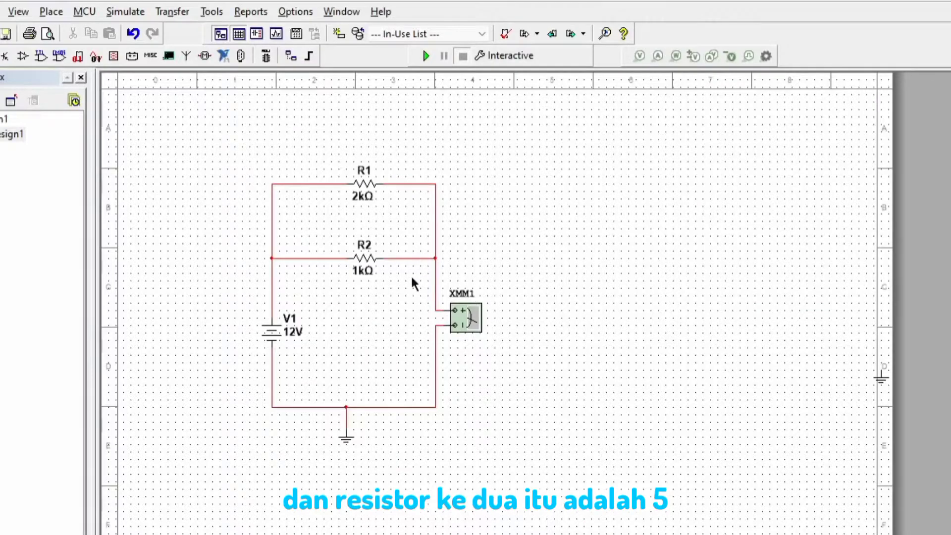
# Step: Set R2's resistance in the parallel circuit to 5k Ω
pyautogui.doubleClick(362, 267)
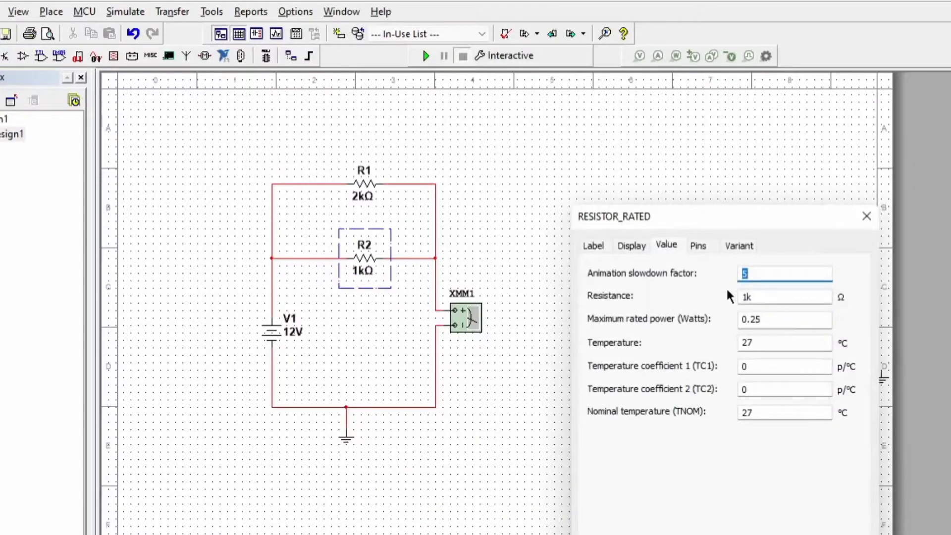
pyautogui.click(748, 297)
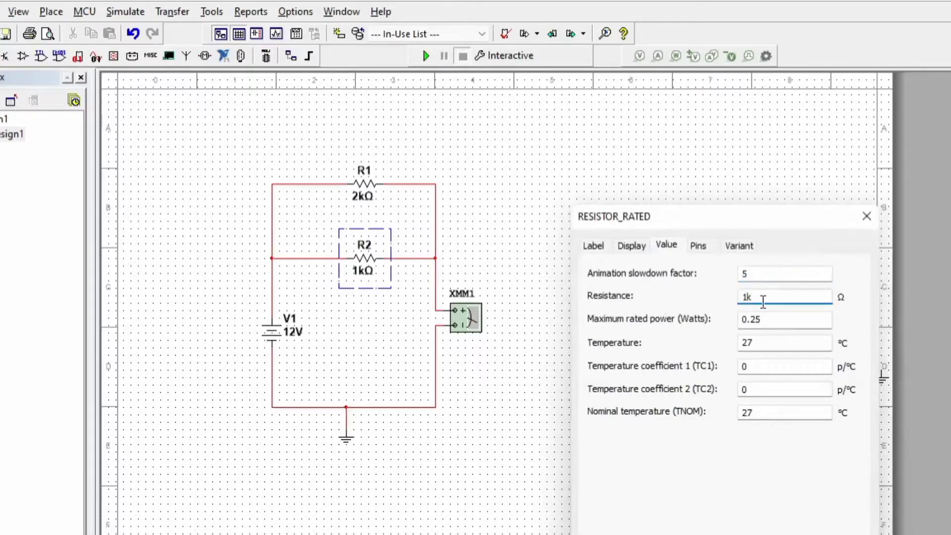
pyautogui.write('5')
pyautogui.press('Return')
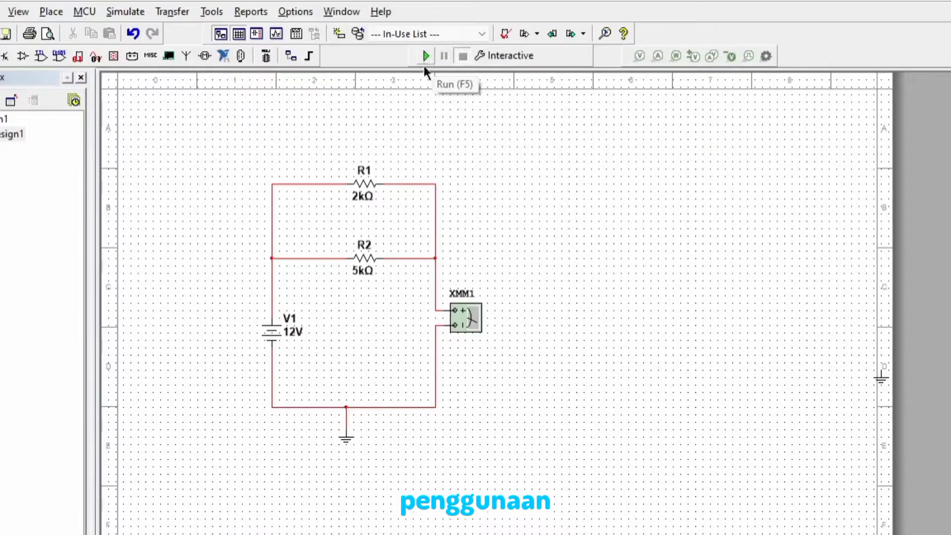
# Step: Run the simulation and measure the parallel circuit's current with multimeter XMM1
pyautogui.click(425, 55)
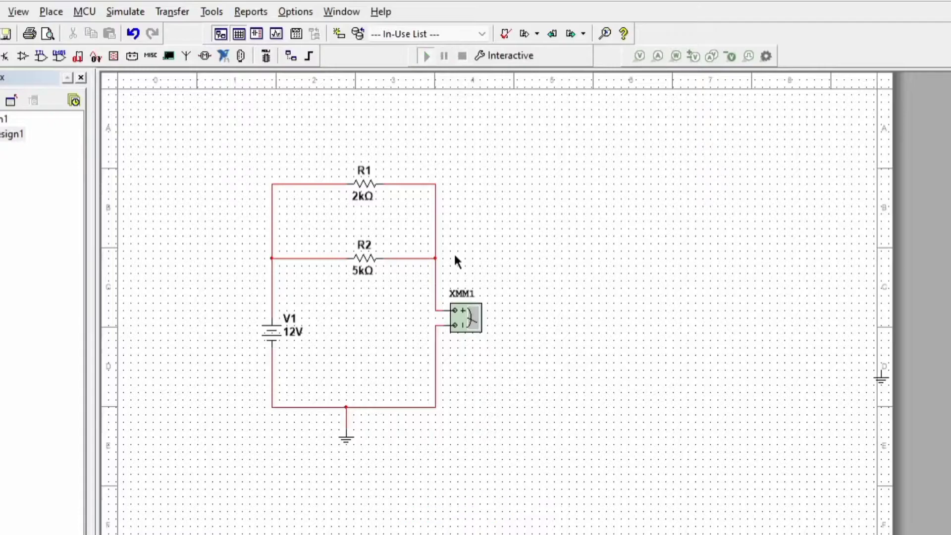
pyautogui.click(464, 319)
pyautogui.doubleClick(463, 320)
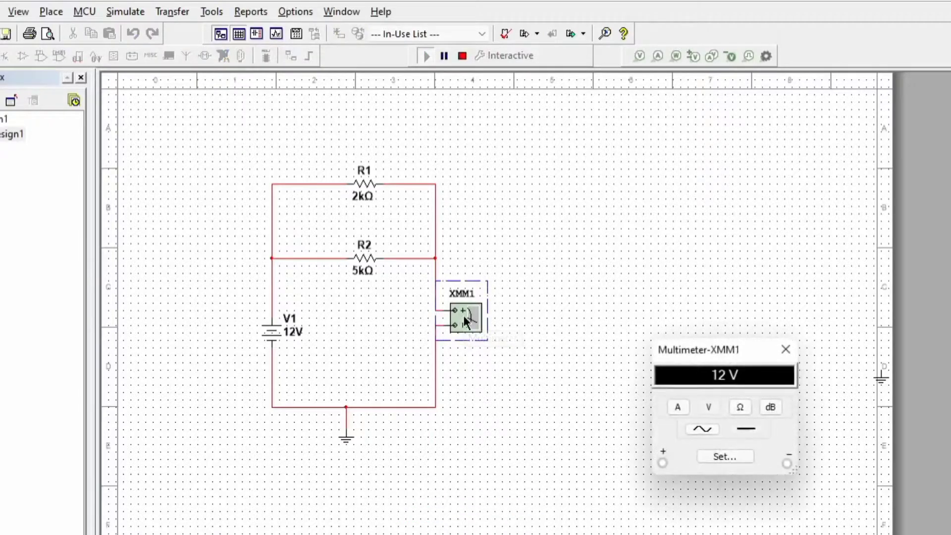
pyautogui.click(678, 406)
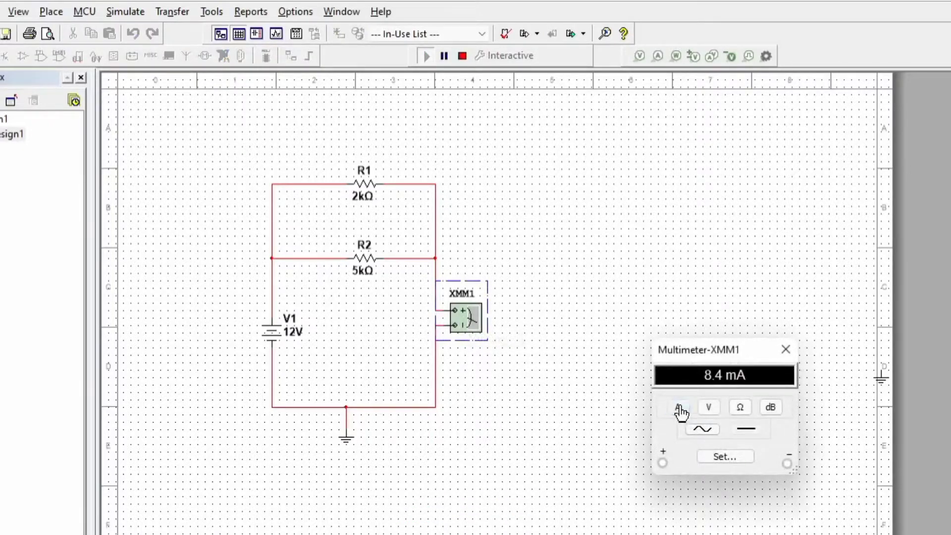